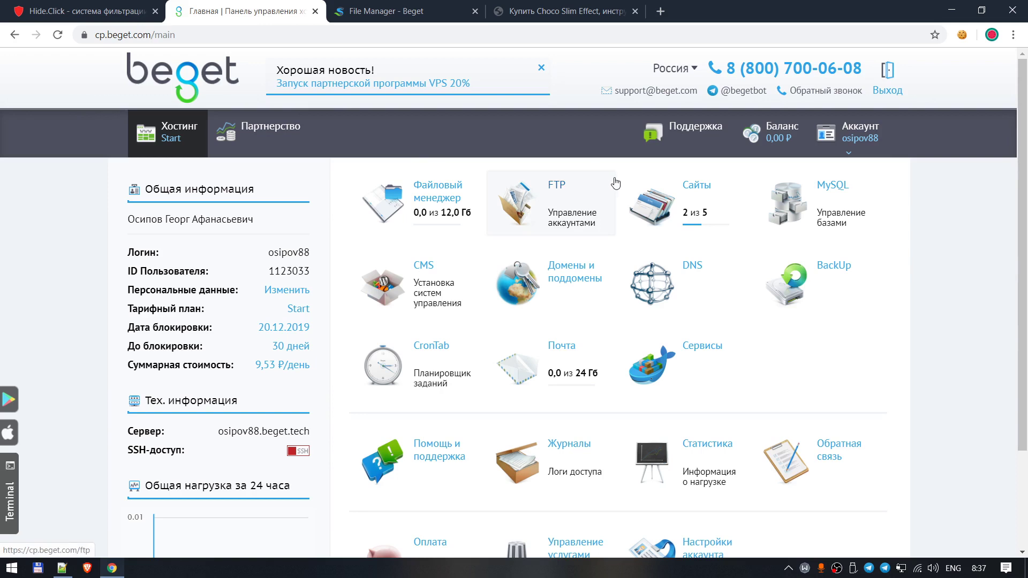
- Open a new blank browser tab beside the Beget control panel and File Manager tabs
{"action": "left_click", "coordinate": [658, 12]}
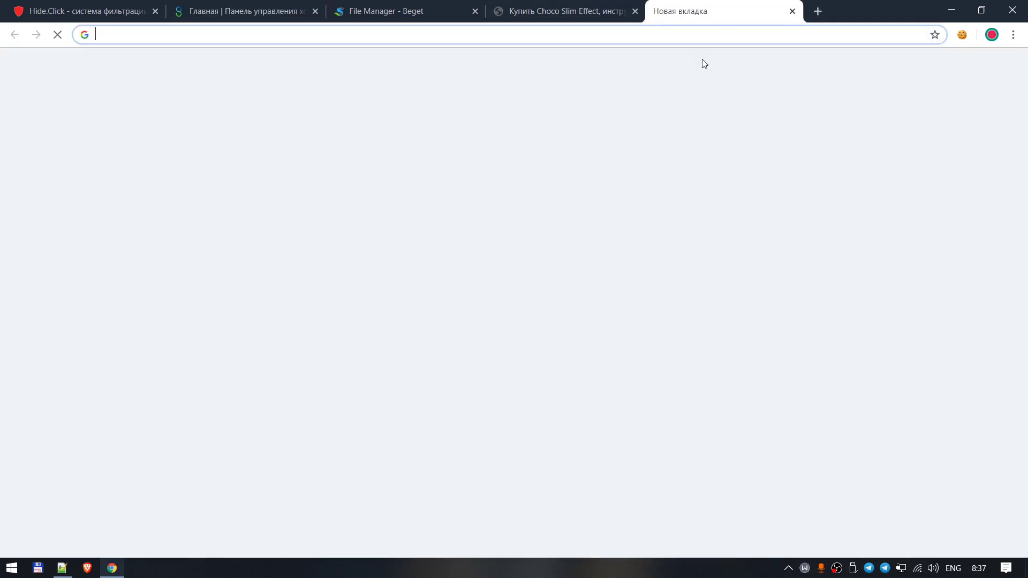
- Download wordpress-5.3-ru_RU.zip from ru.wordpress.org via a Google search, then close that tab
{"action": "type", "text": "wor"}
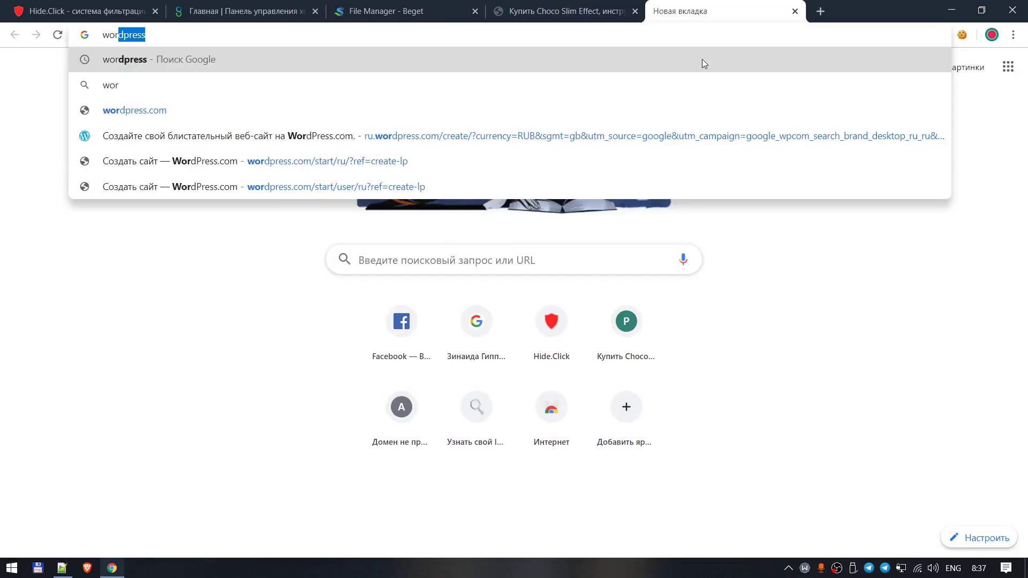
{"action": "left_click", "coordinate": [701, 63]}
{"action": "scroll", "coordinate": [359, 275], "scroll_direction": "down", "scroll_amount": 5}
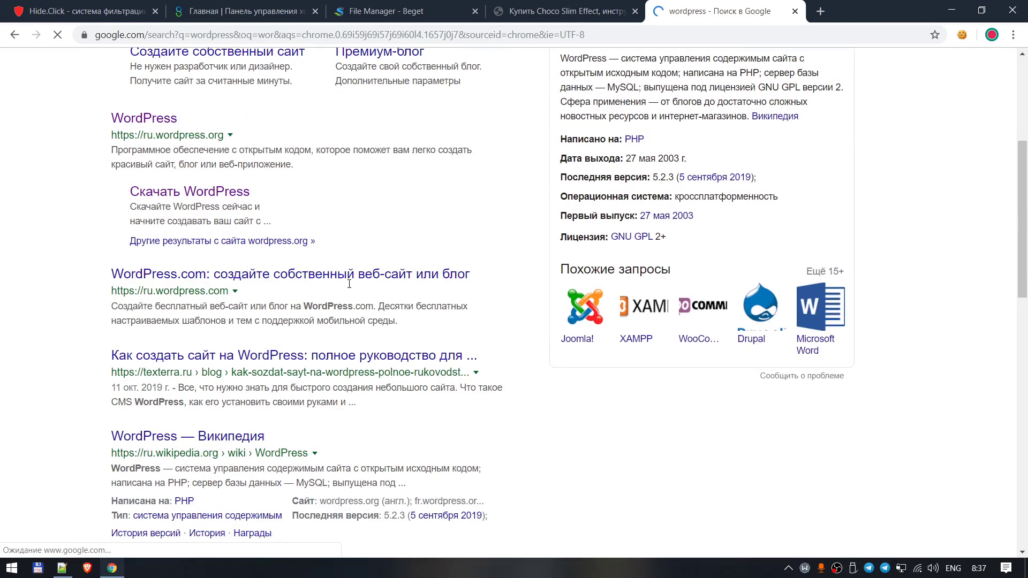
{"action": "left_click", "coordinate": [149, 117]}
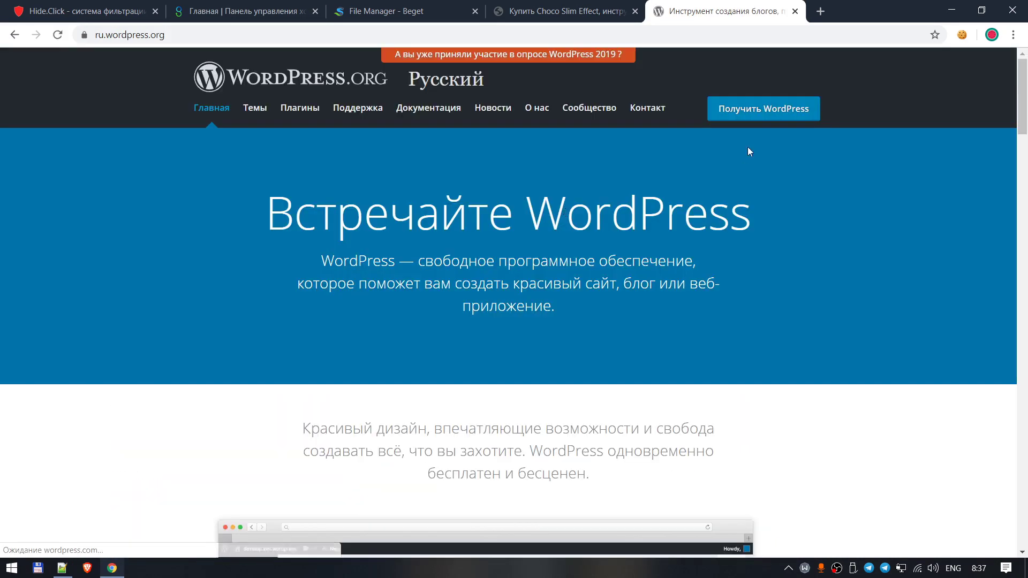
{"action": "left_click", "coordinate": [754, 112]}
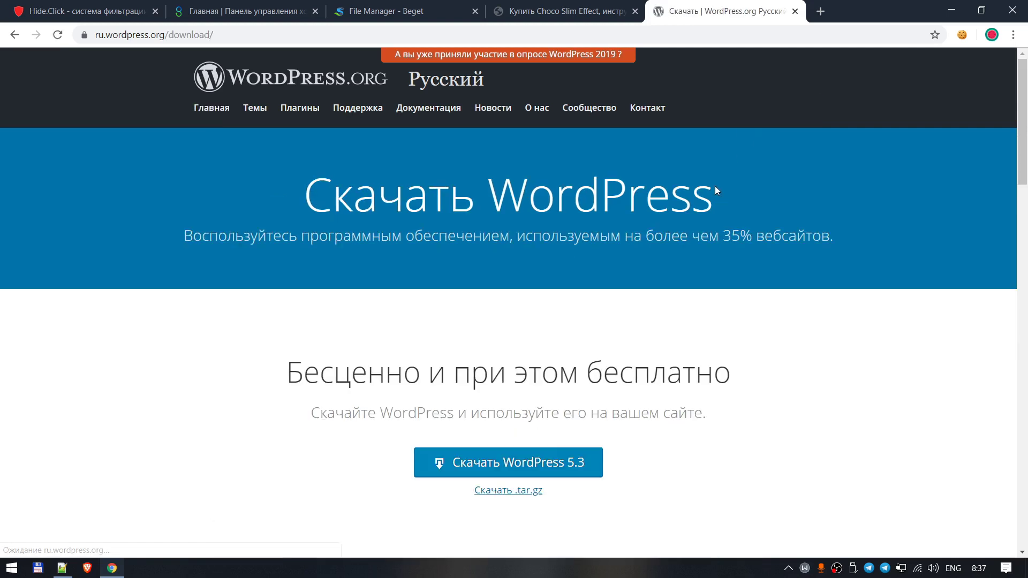
{"action": "left_click", "coordinate": [543, 459]}
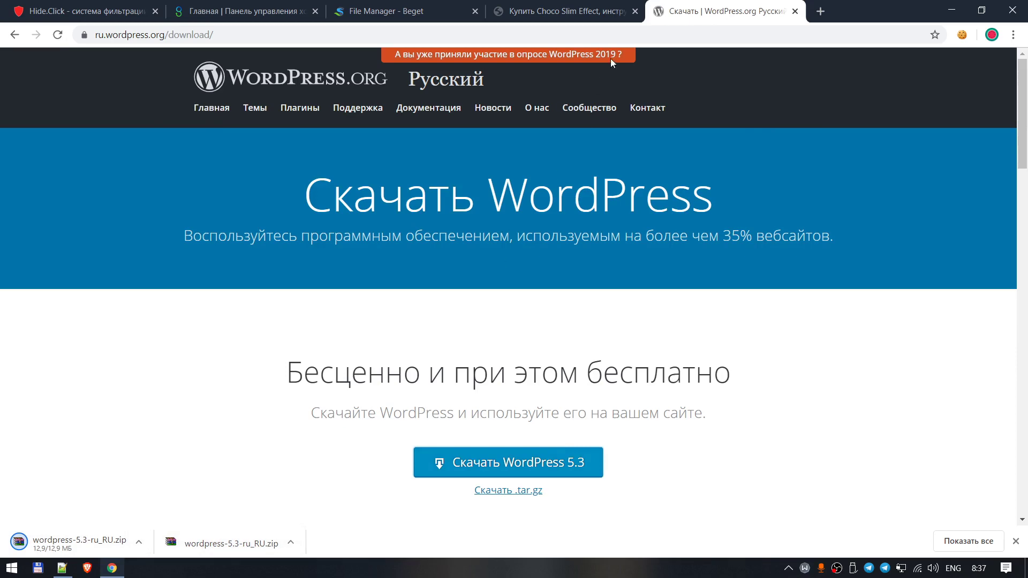
{"action": "middle_click", "coordinate": [720, 12]}
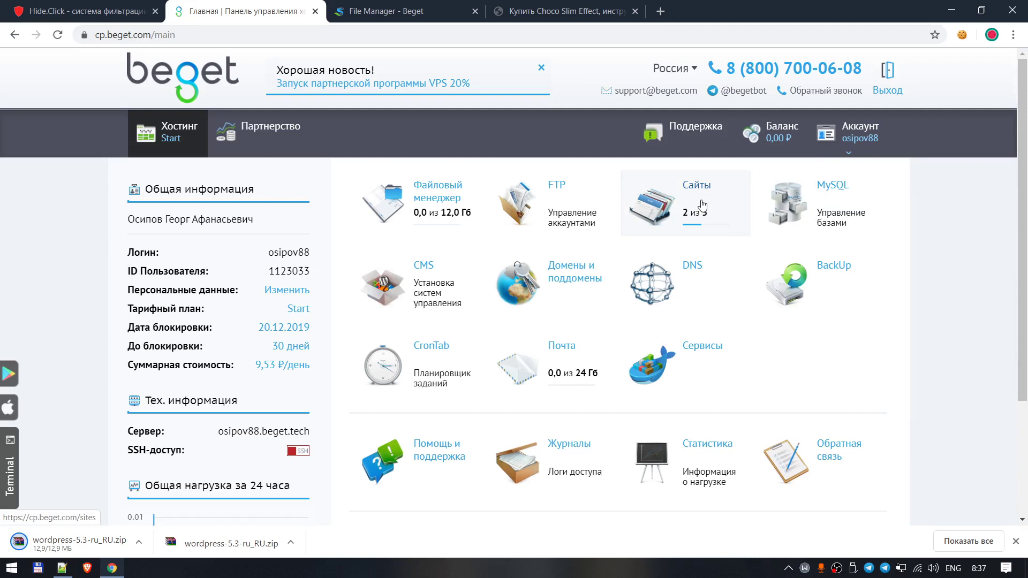
- Check the Домены и поддомены list, then go to MySQL database management
{"action": "left_click", "coordinate": [573, 280]}
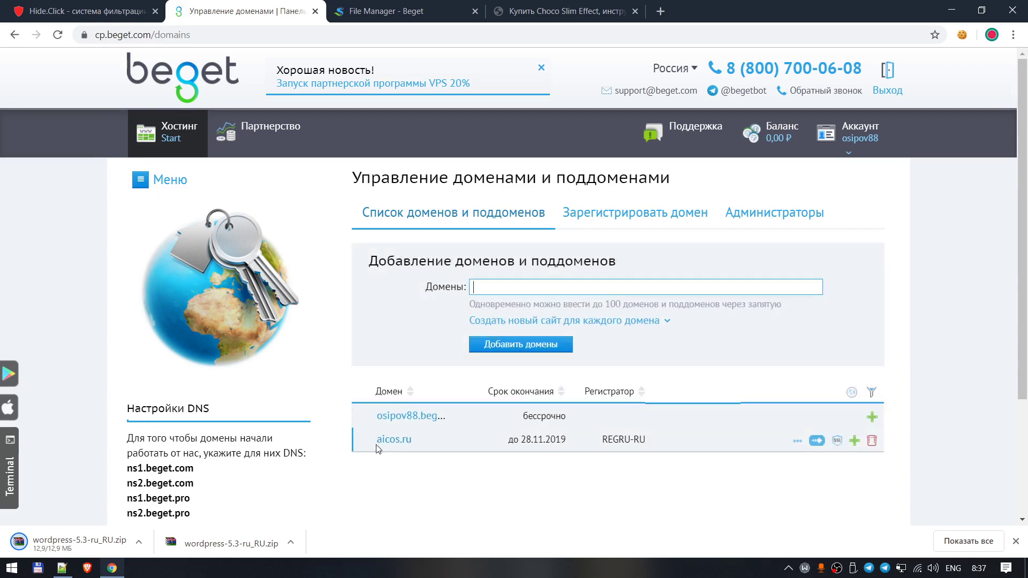
{"action": "left_click", "coordinate": [159, 150]}
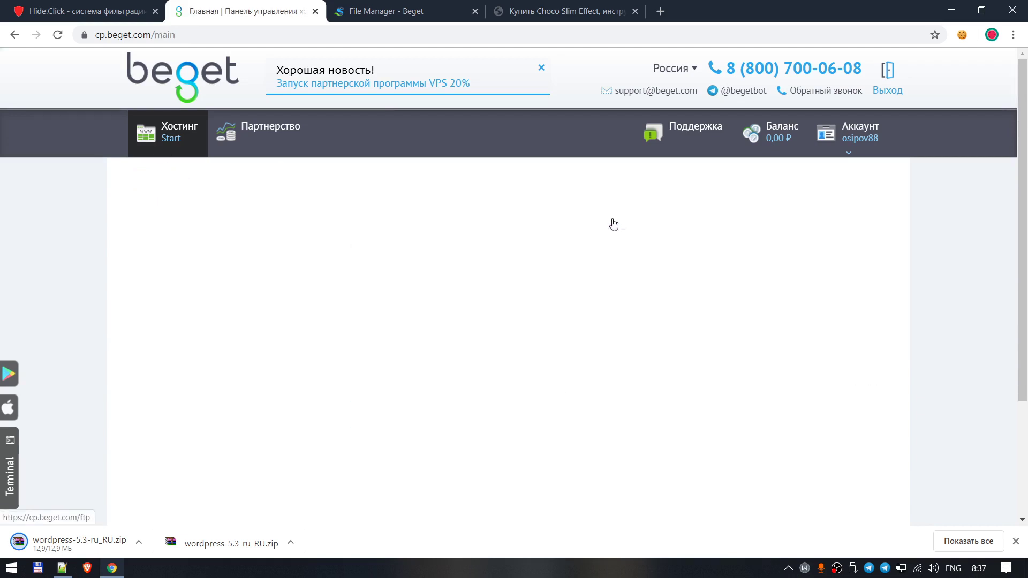
{"action": "left_click", "coordinate": [780, 240]}
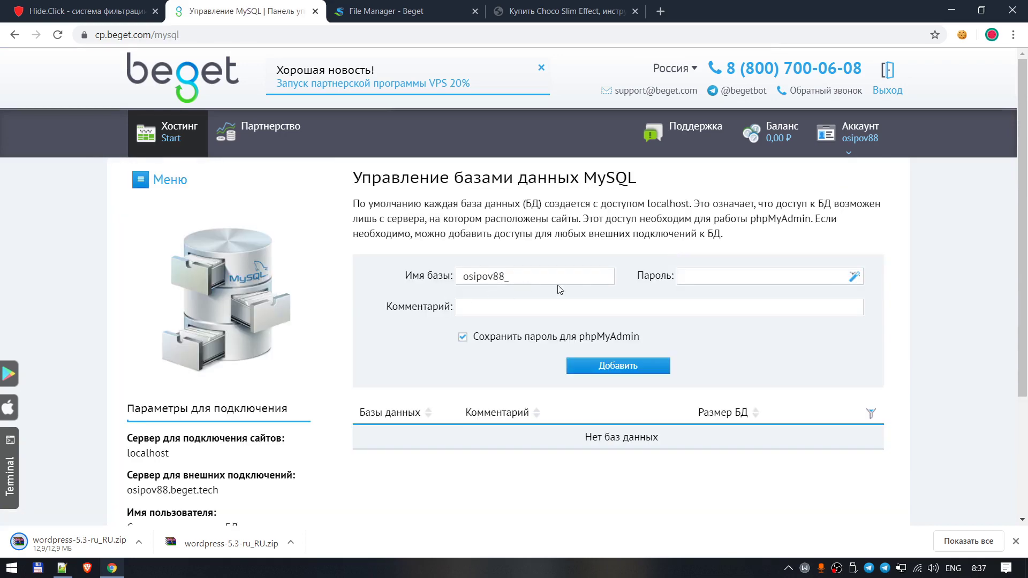
- Create MySQL database osipov88_wp with a password and comment 'test', and copy its name
{"action": "left_click", "coordinate": [701, 278]}
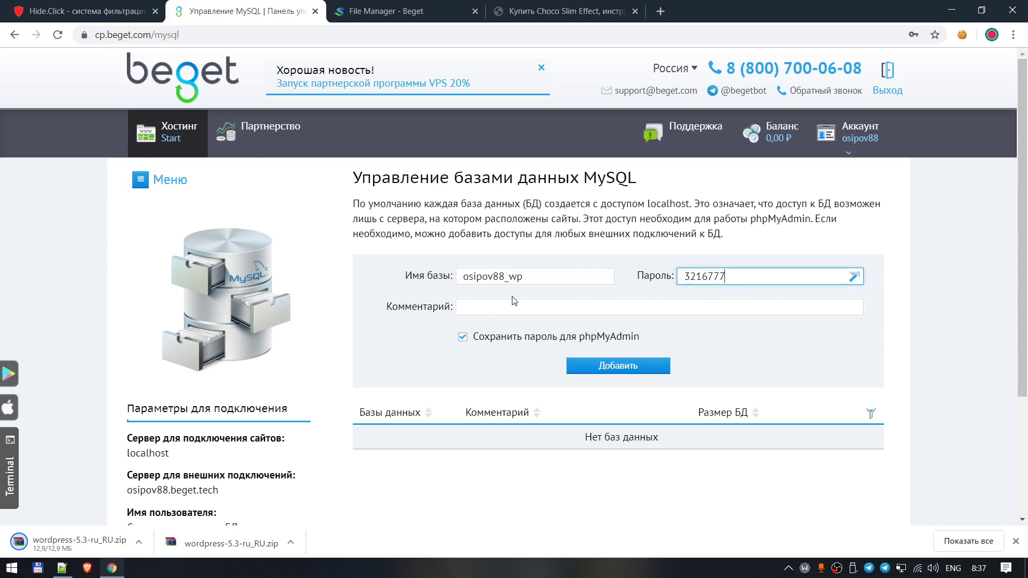
{"action": "left_click", "coordinate": [518, 305]}
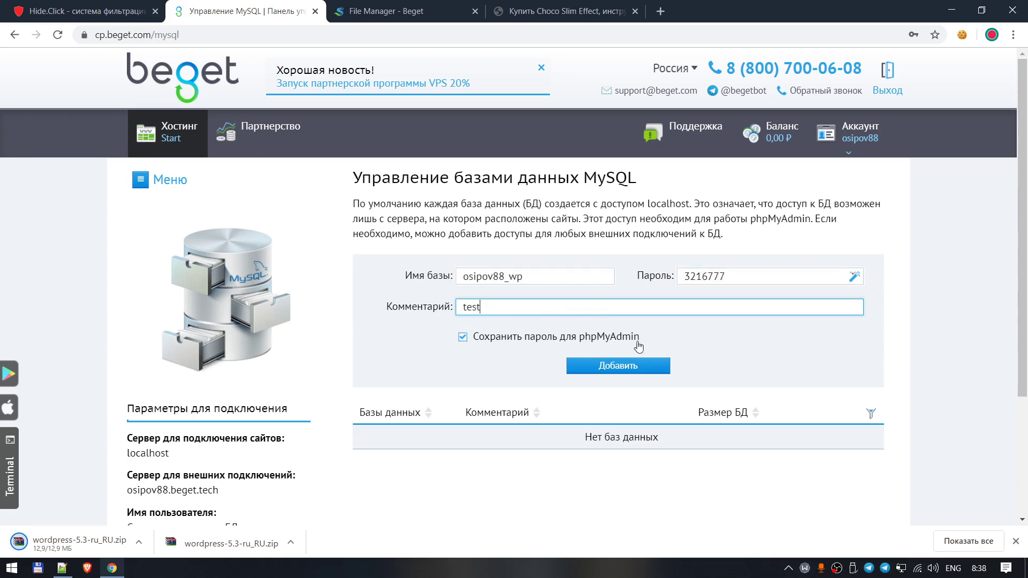
{"action": "left_click", "coordinate": [635, 365]}
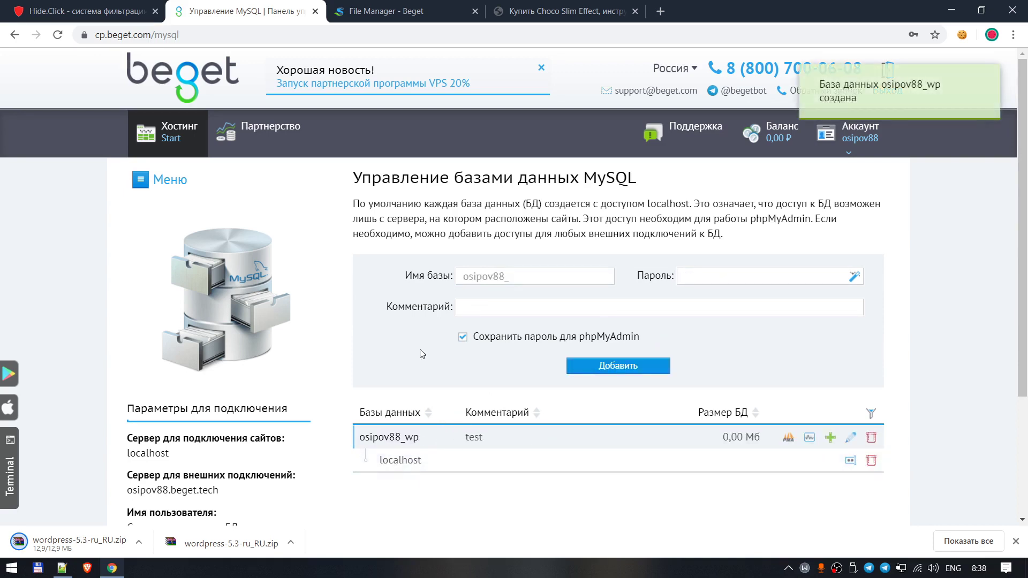
{"action": "left_click_drag", "start_coordinate": [418, 437], "coordinate": [359, 442]}
{"action": "key", "text": "ctrl+c"}
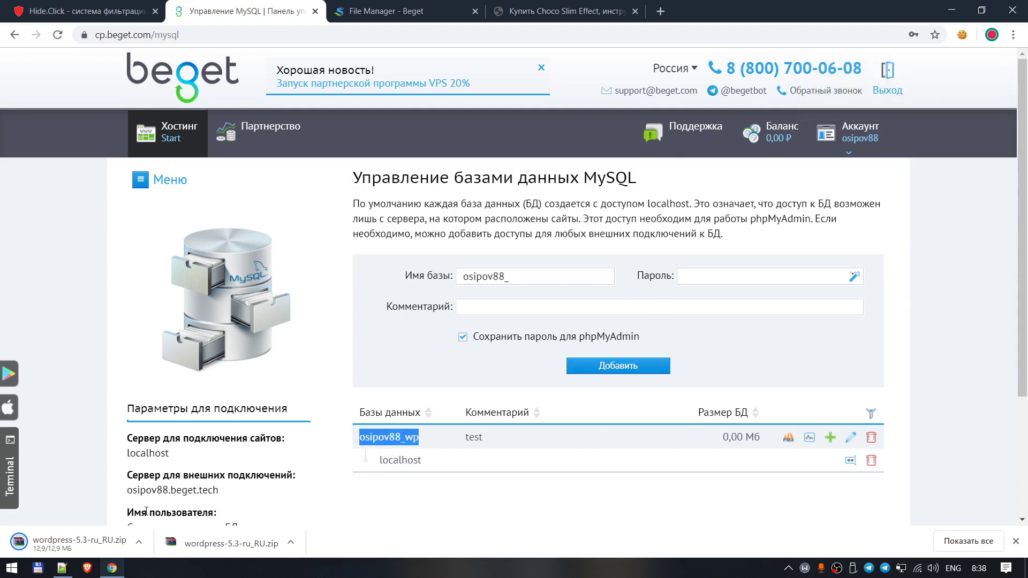
{"action": "left_click", "coordinate": [56, 572]}
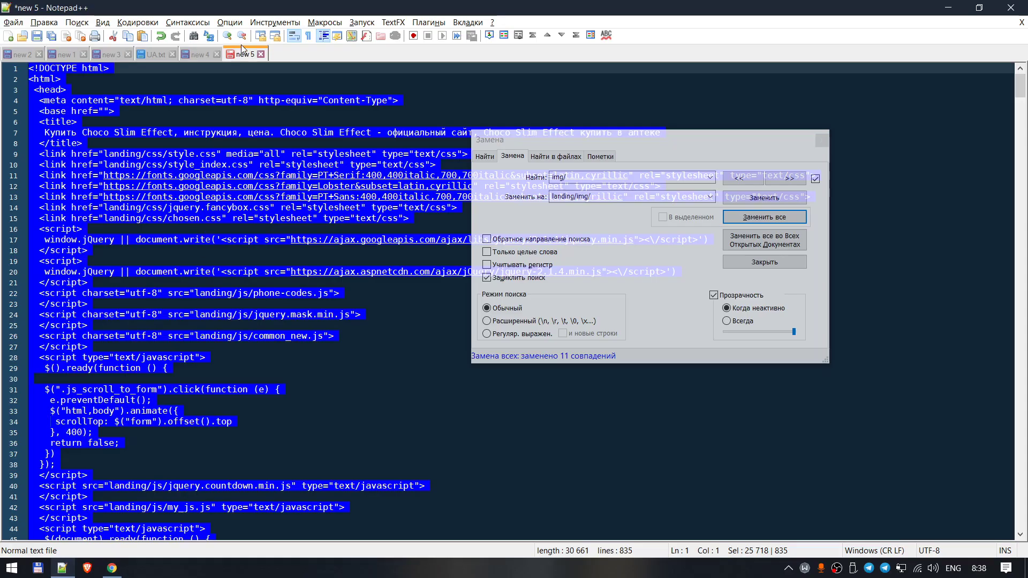
{"action": "middle_click", "coordinate": [243, 54]}
{"action": "left_click", "coordinate": [507, 331]}
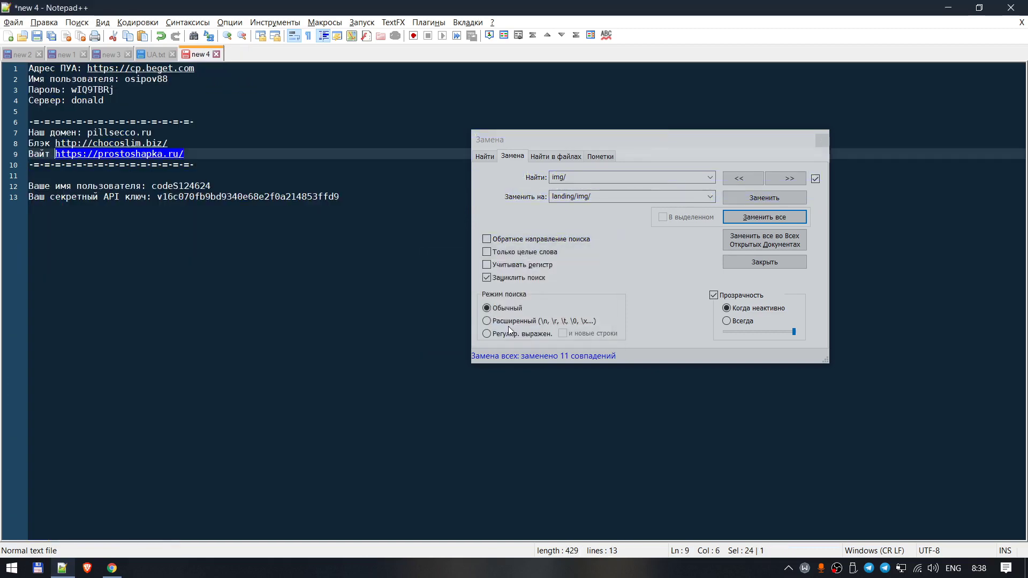
{"action": "key", "text": "Up"}
{"action": "key", "text": "Up"}
{"action": "key", "text": "Up"}
{"action": "key", "text": "Up"}
{"action": "key", "text": "Up"}
{"action": "key", "text": "Up"}
{"action": "key", "text": "Up"}
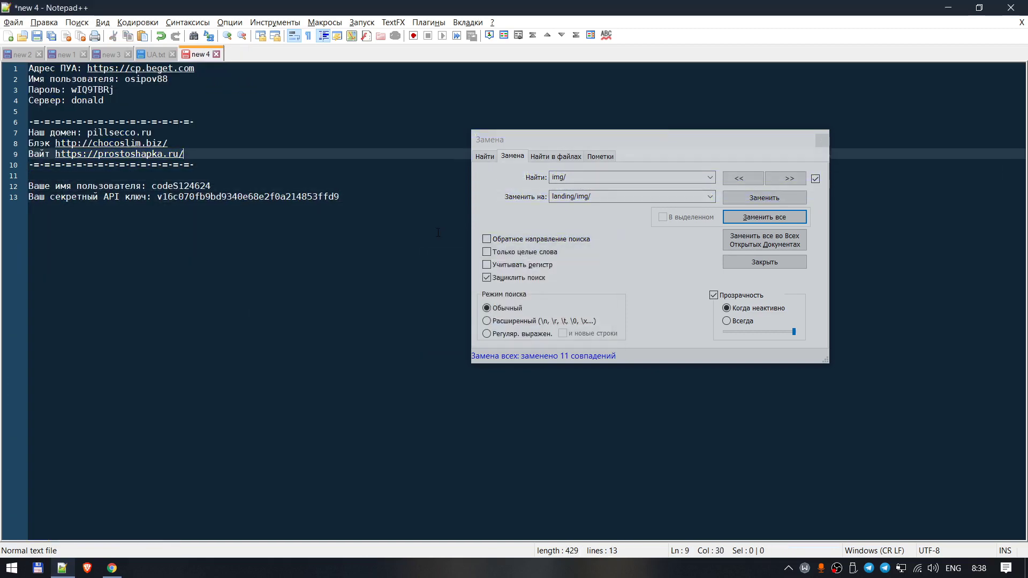
{"action": "key", "text": "Home"}
{"action": "key", "text": "Return"}
{"action": "key", "text": "Return"}
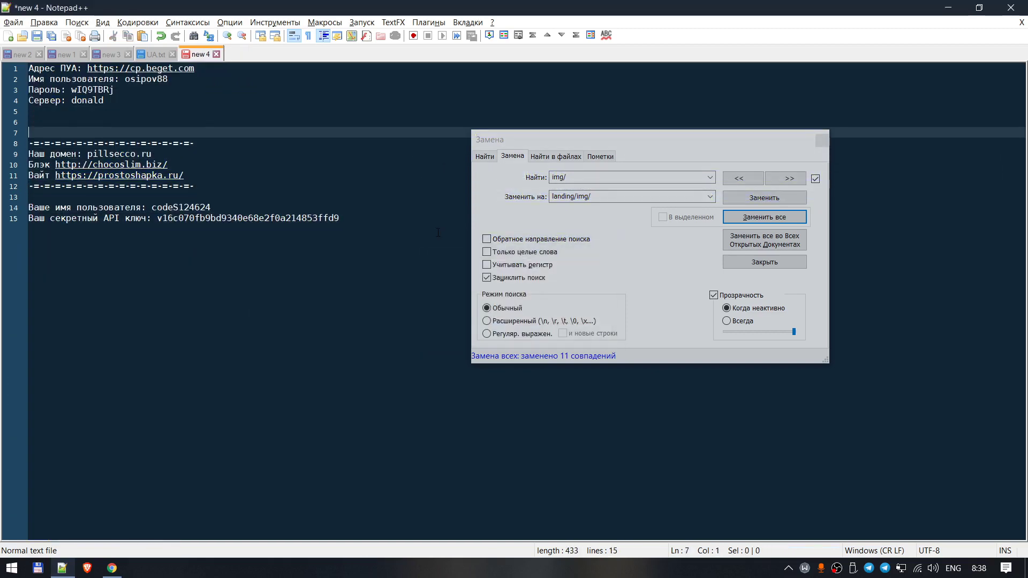
{"action": "key", "text": "Up"}
{"action": "key", "text": "Up"}
{"action": "key", "text": "ctrl+v"}
{"action": "key", "text": "Return"}
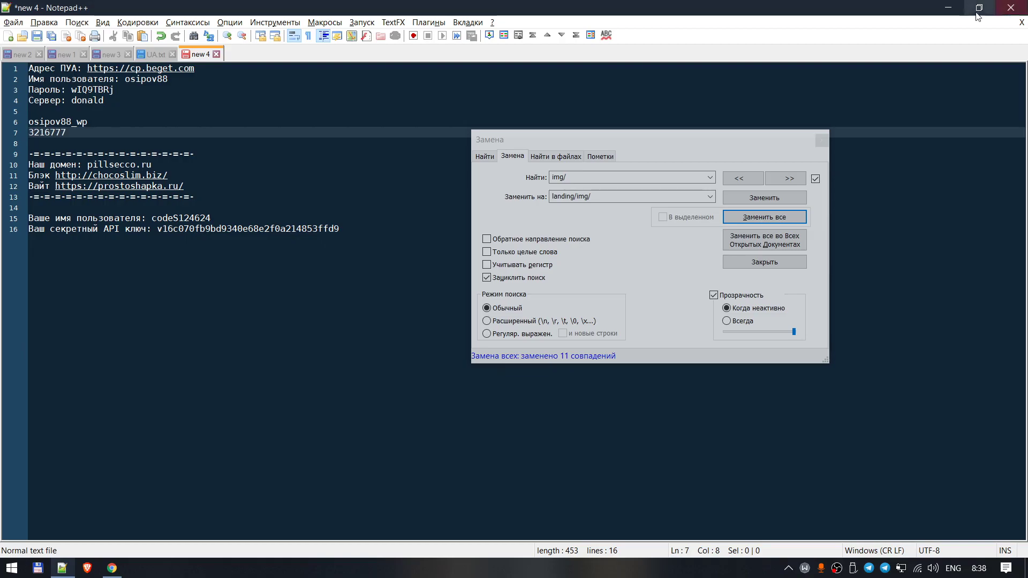
{"action": "left_click", "coordinate": [948, 8]}
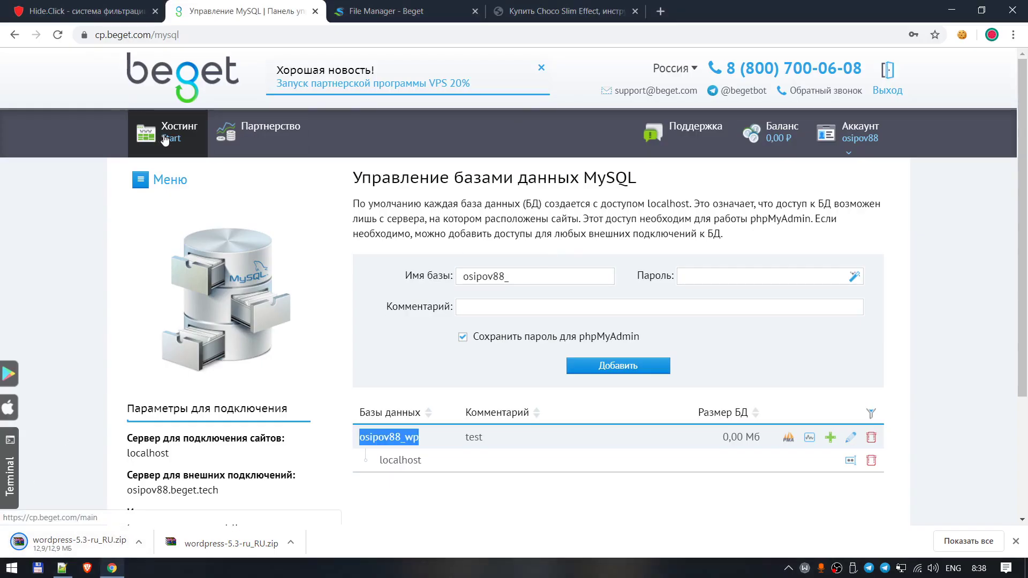
- Navigate File Manager to aicos.ru/public_html and bring up the file upload window
{"action": "key", "text": "ctrl+Tab"}
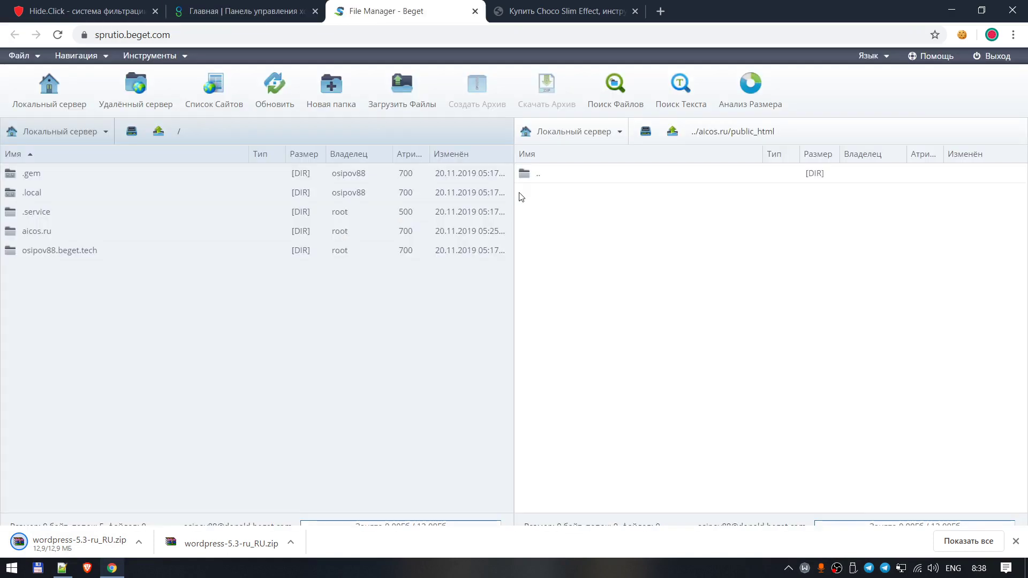
{"action": "double_click", "coordinate": [632, 173]}
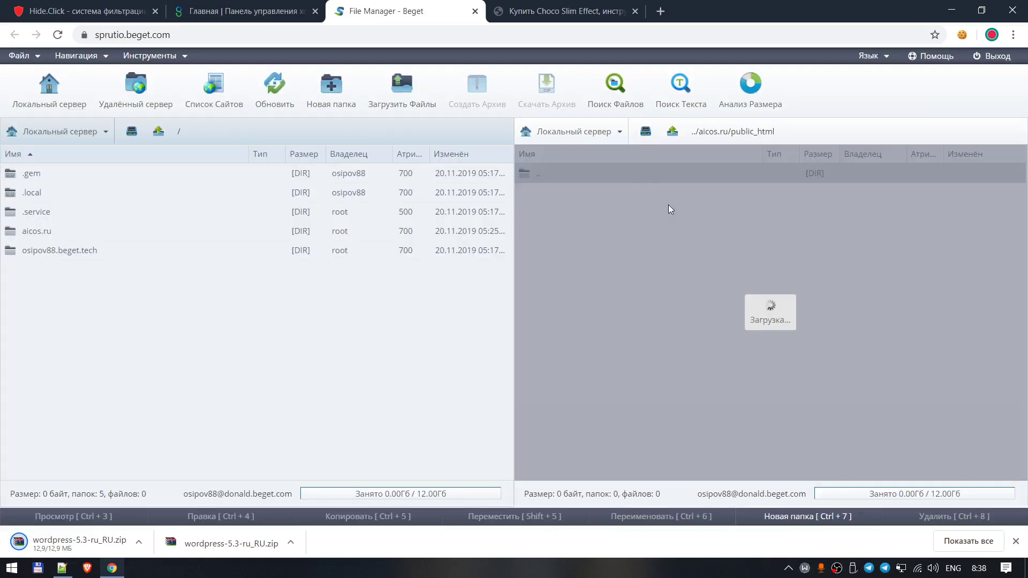
{"action": "double_click", "coordinate": [569, 192]}
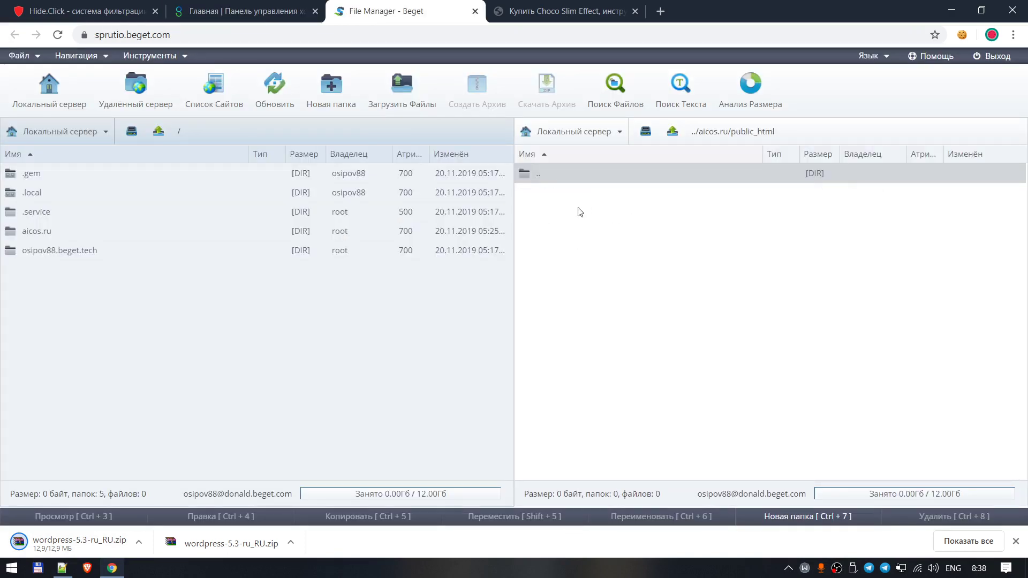
{"action": "left_click", "coordinate": [404, 114]}
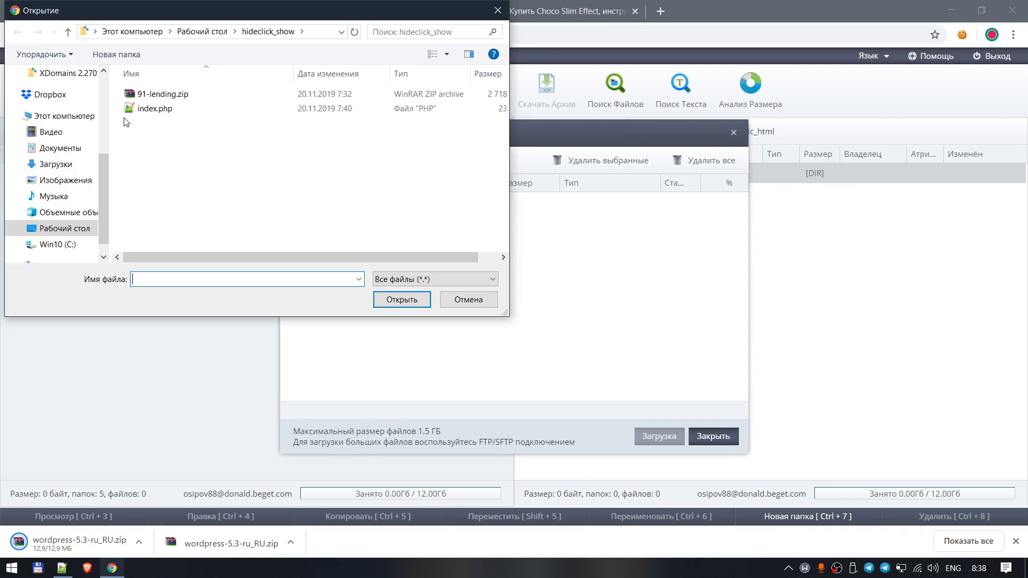
{"action": "scroll", "coordinate": [61, 155], "scroll_direction": "up", "scroll_amount": 2}
{"action": "scroll", "coordinate": [67, 176], "scroll_direction": "down", "scroll_amount": 1}
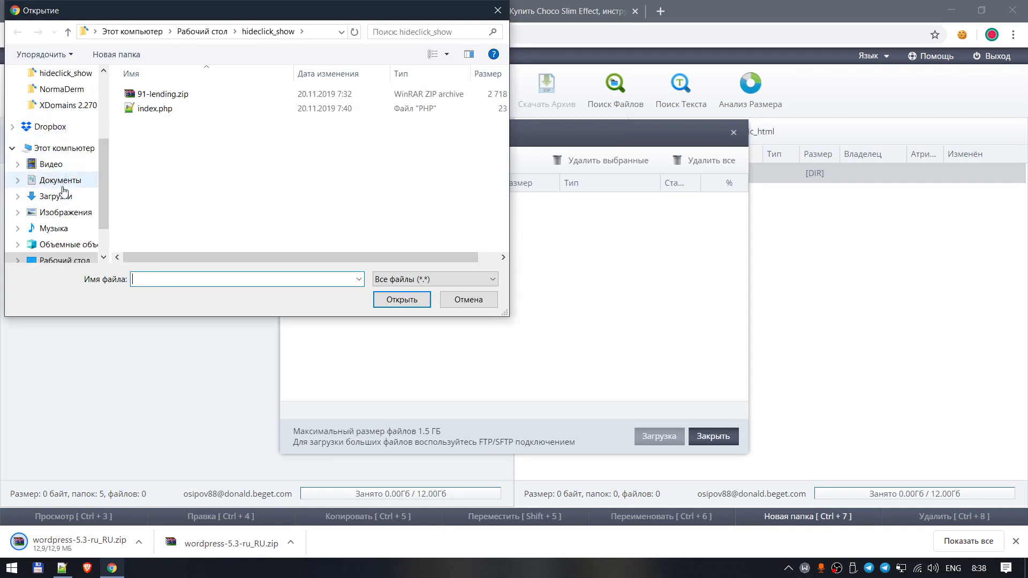
- Upload wordpress-5.3-ru_RU.zip from Downloads into public_html and close the upload window
{"action": "left_click", "coordinate": [70, 196]}
{"action": "left_click", "coordinate": [176, 280]}
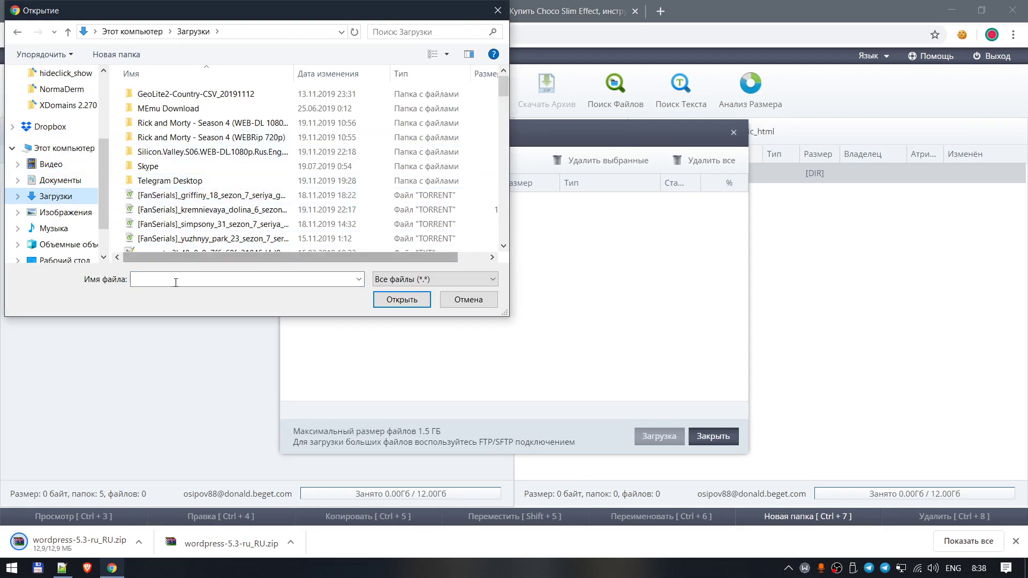
{"action": "type", "text": "w"}
{"action": "left_click", "coordinate": [298, 295]}
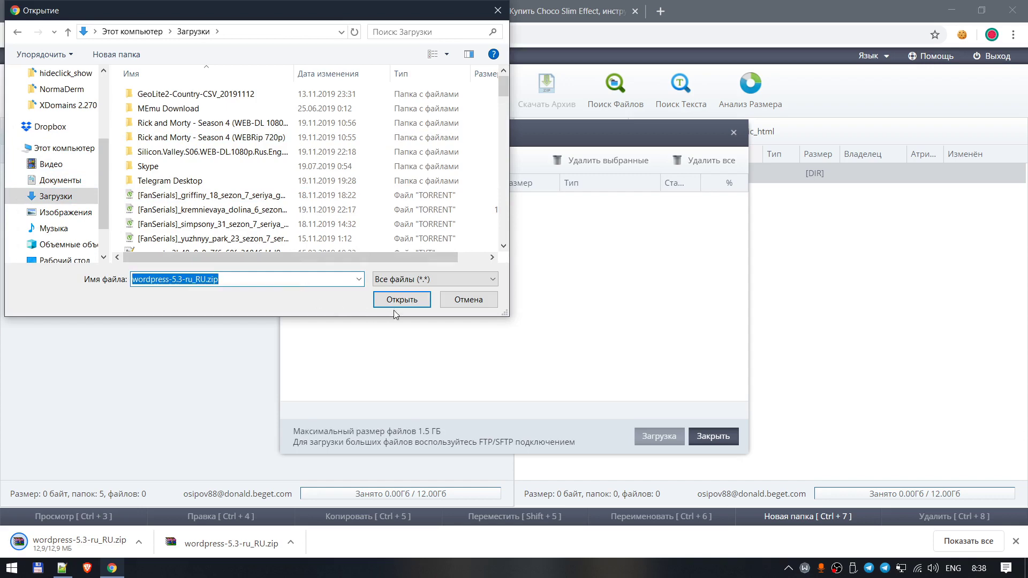
{"action": "left_click", "coordinate": [396, 300]}
{"action": "left_click", "coordinate": [662, 436]}
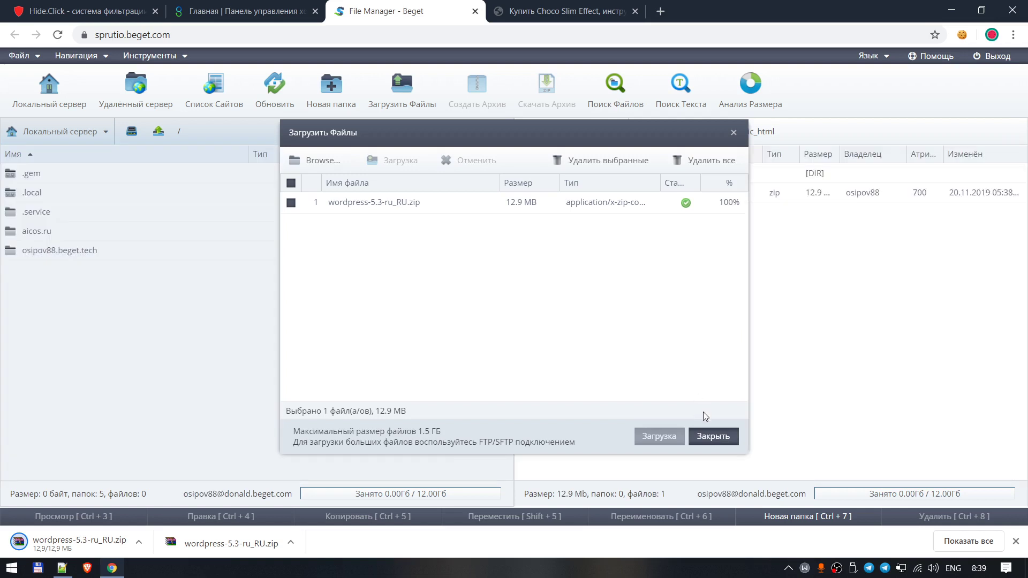
{"action": "left_click", "coordinate": [694, 437]}
{"action": "left_click", "coordinate": [611, 192]}
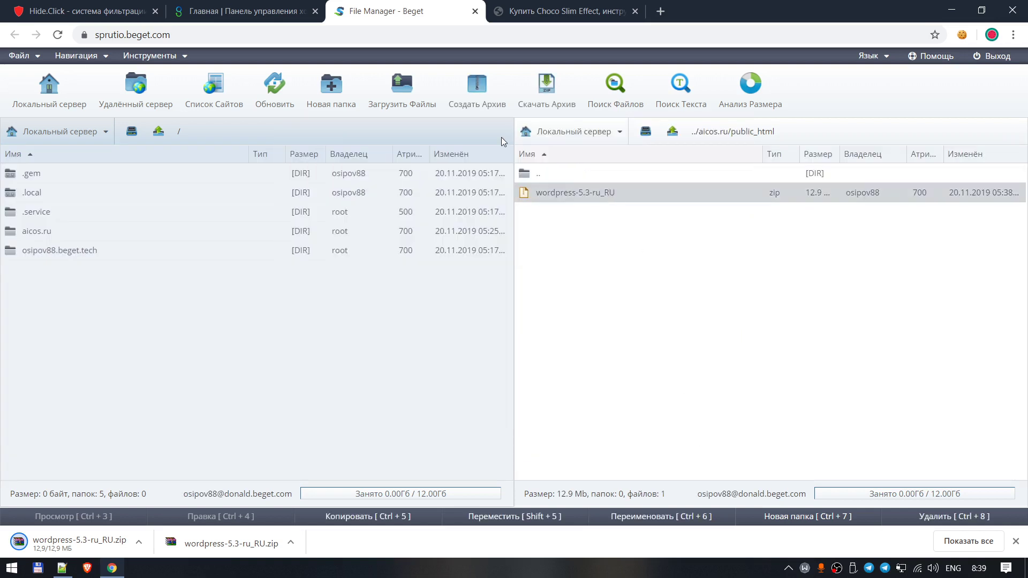
- Extract the WordPress zip archive into public_html with Распаковать Архив
{"action": "right_click", "coordinate": [601, 189]}
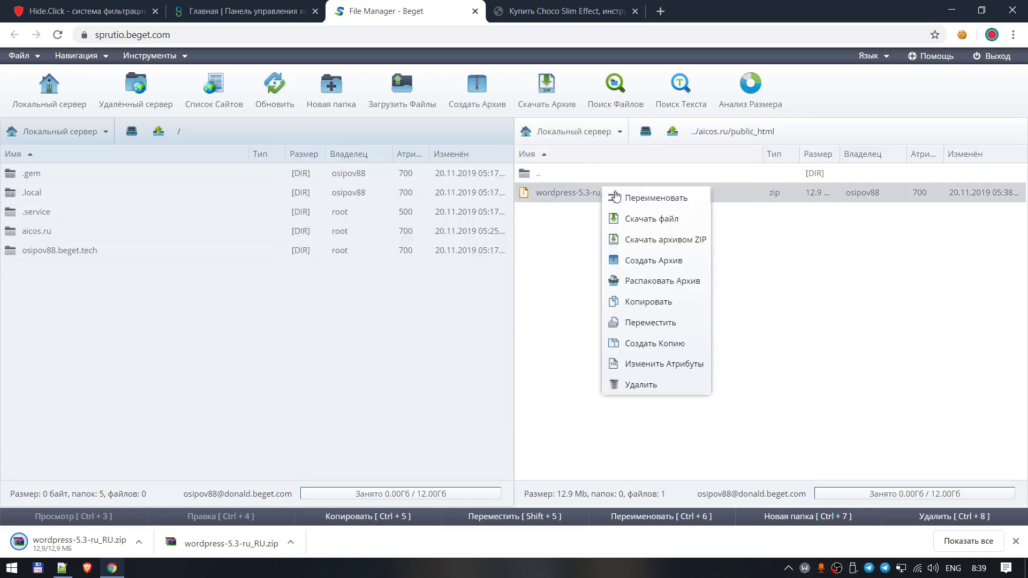
{"action": "left_click", "coordinate": [687, 280]}
{"action": "left_click", "coordinate": [489, 330]}
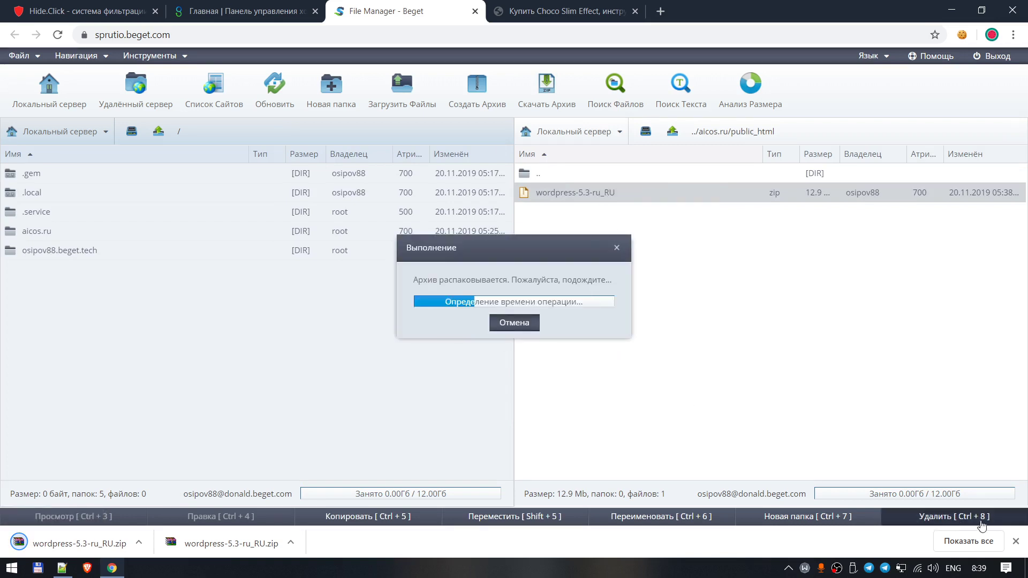
{"action": "left_click", "coordinate": [1015, 541]}
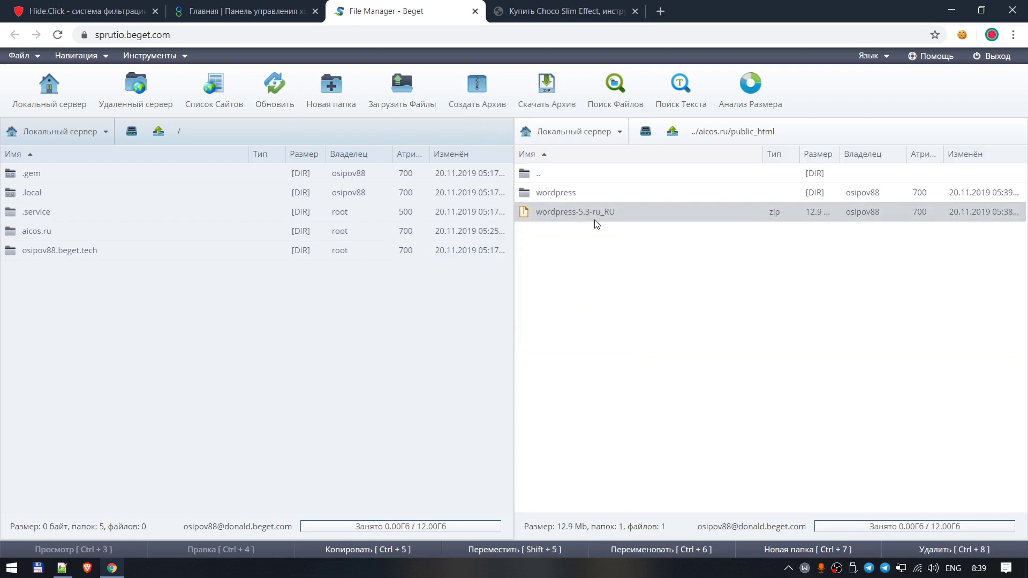
- Delete the zip archive and reopen aicos.ru/public_html in the left panel
{"action": "right_click", "coordinate": [595, 223]}
{"action": "left_click", "coordinate": [626, 416]}
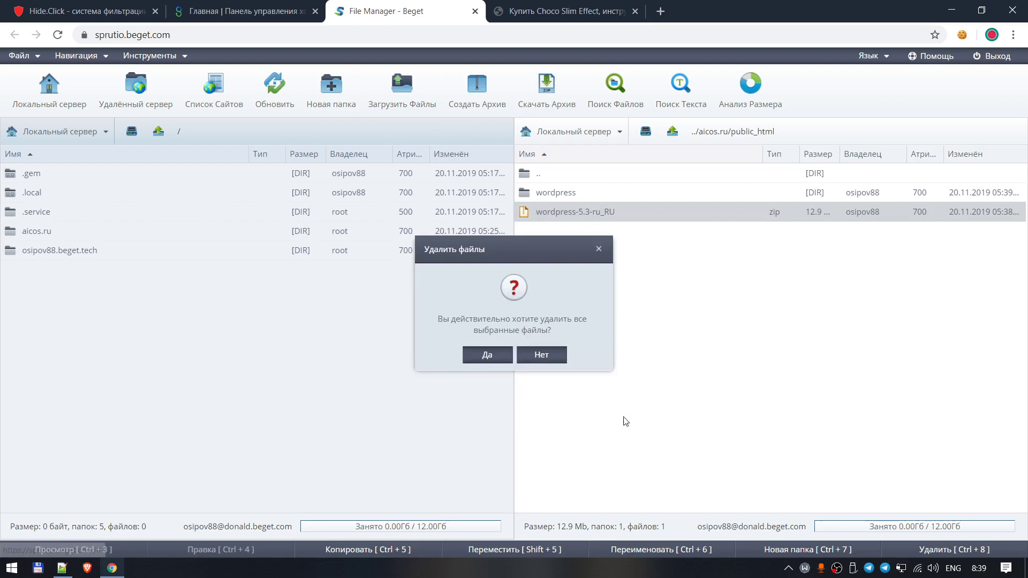
{"action": "left_click", "coordinate": [483, 357]}
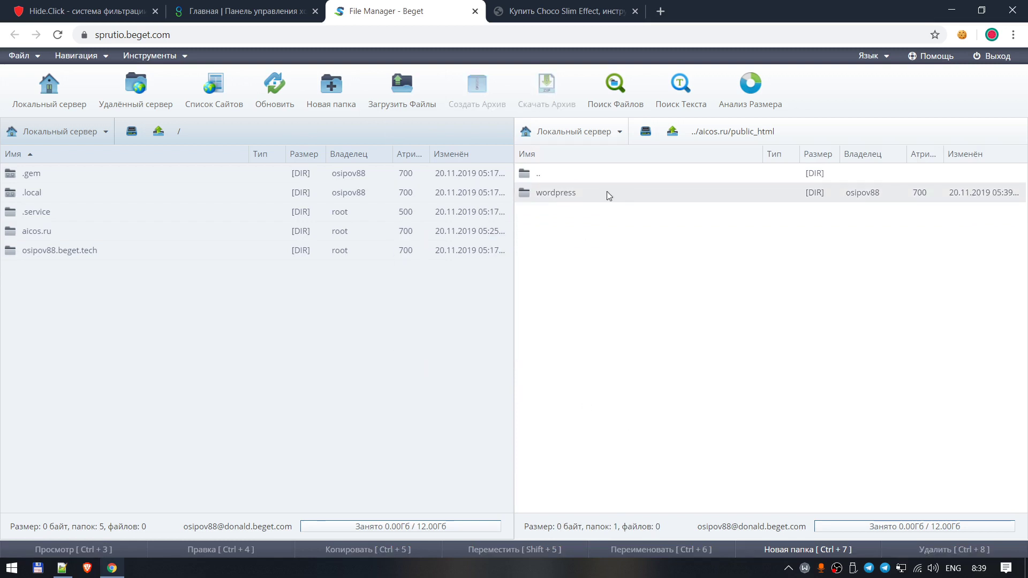
{"action": "double_click", "coordinate": [68, 230]}
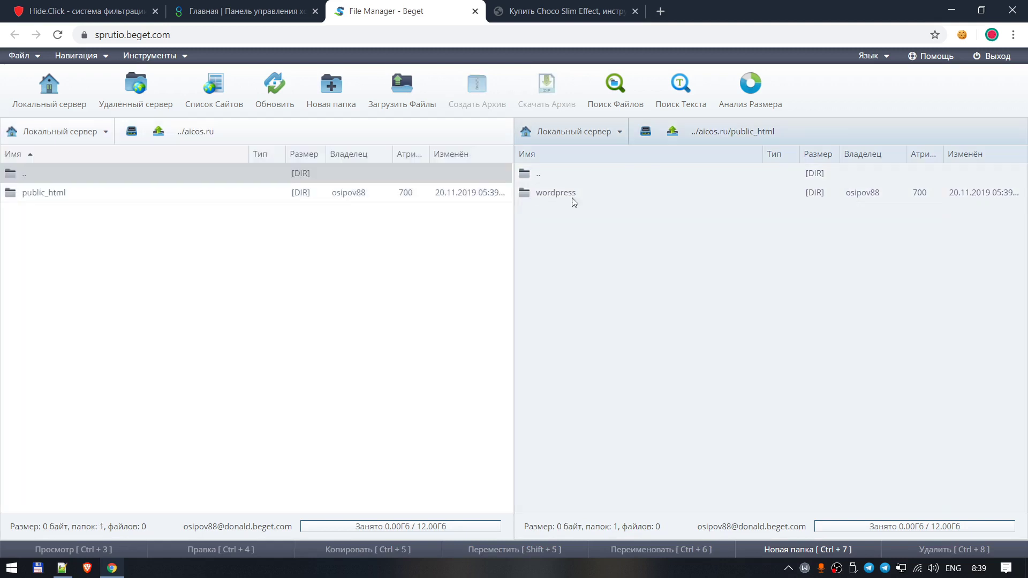
{"action": "left_click", "coordinate": [574, 202]}
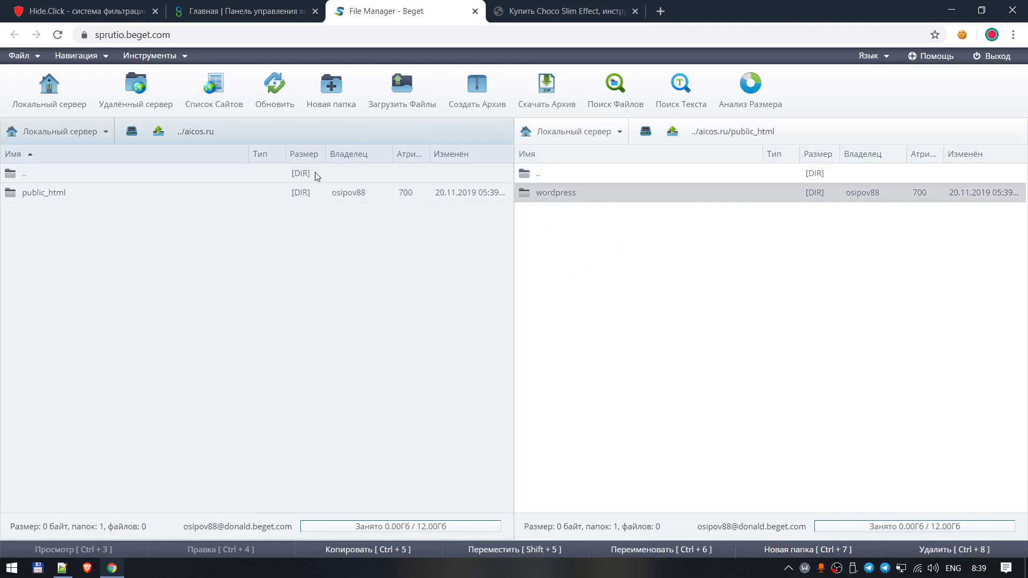
{"action": "double_click", "coordinate": [257, 189]}
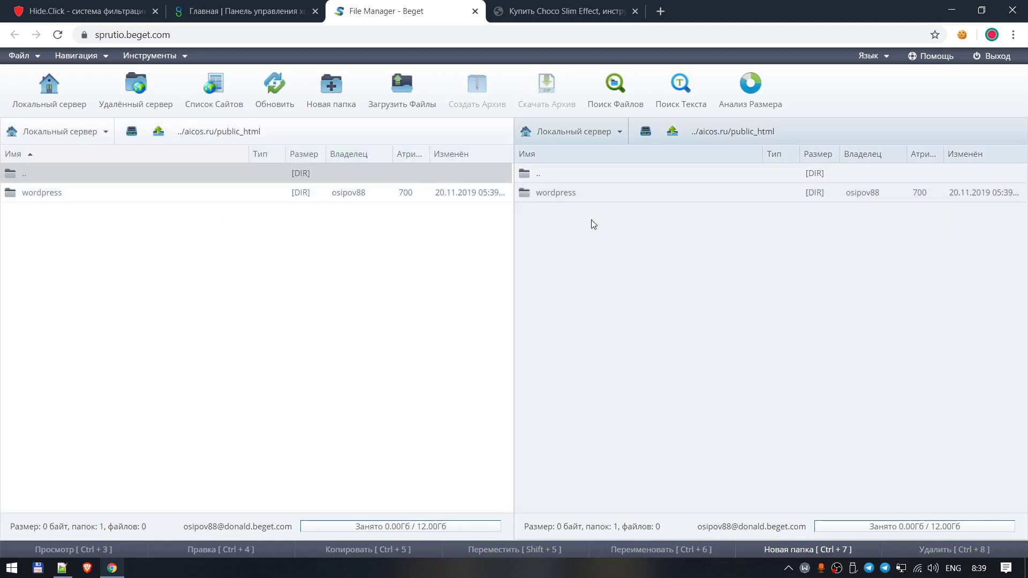
- Move all files from the wordpress folder into public_html in the left panel
{"action": "left_click", "coordinate": [576, 198]}
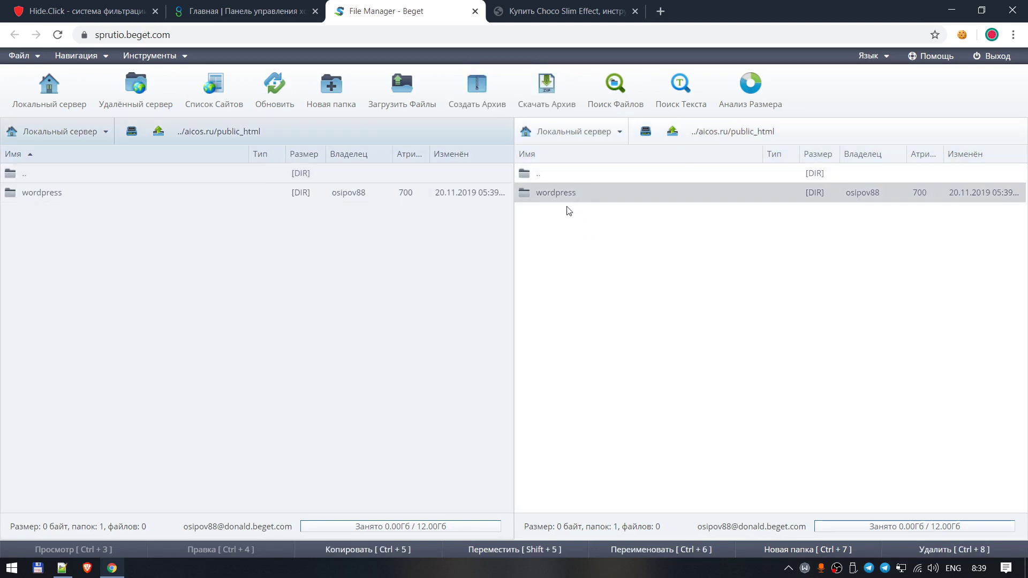
{"action": "double_click", "coordinate": [572, 193]}
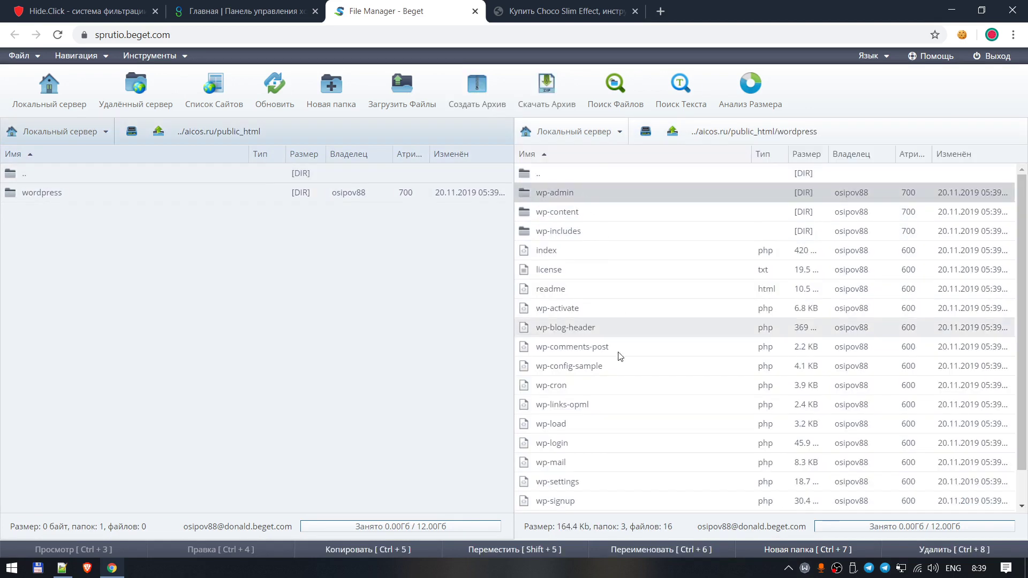
{"action": "scroll", "coordinate": [599, 407], "scroll_direction": "down", "scroll_amount": 2}
{"action": "left_click", "coordinate": [577, 502], "text": "shift"}
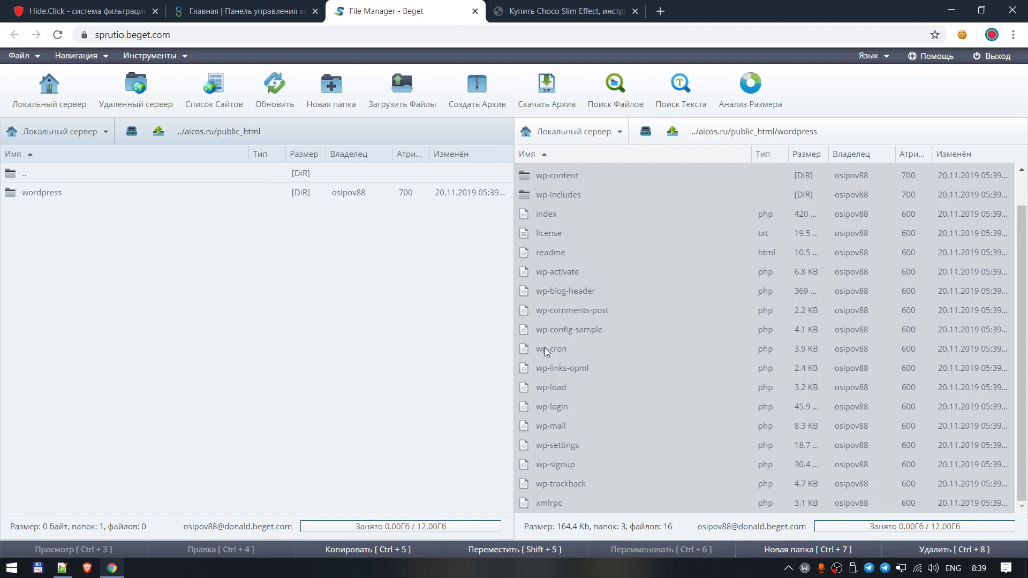
{"action": "left_click_drag", "start_coordinate": [544, 348], "coordinate": [410, 390]}
{"action": "left_click", "coordinate": [487, 355]}
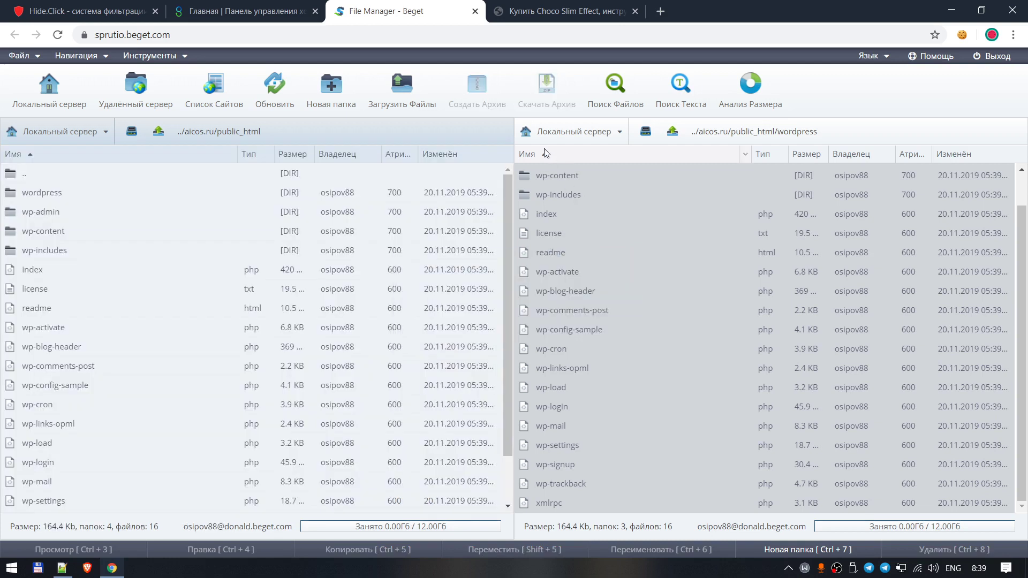
- Delete the now-empty wordpress folder from public_html
{"action": "double_click", "coordinate": [572, 174]}
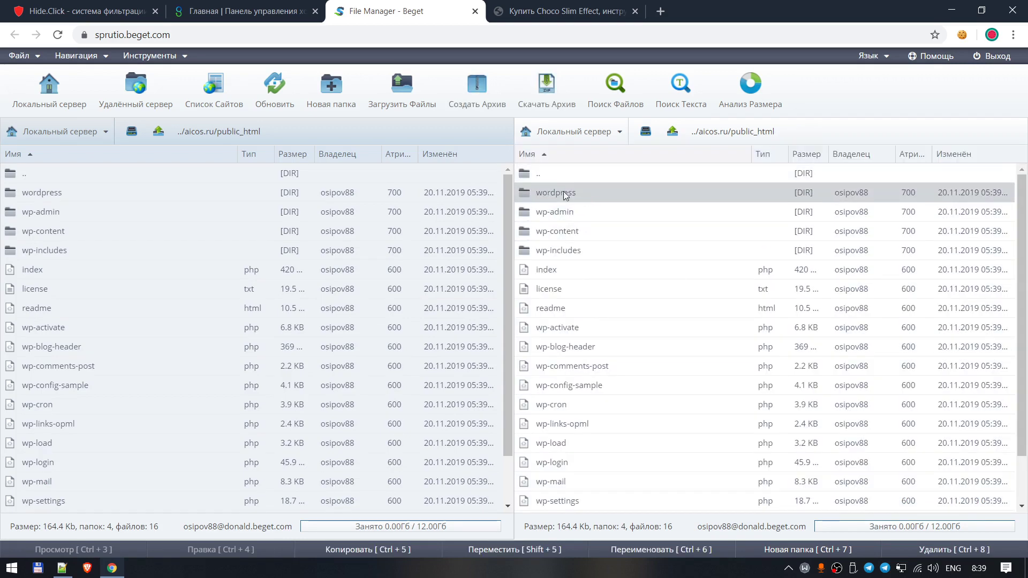
{"action": "right_click", "coordinate": [565, 195]}
{"action": "left_click", "coordinate": [595, 395]}
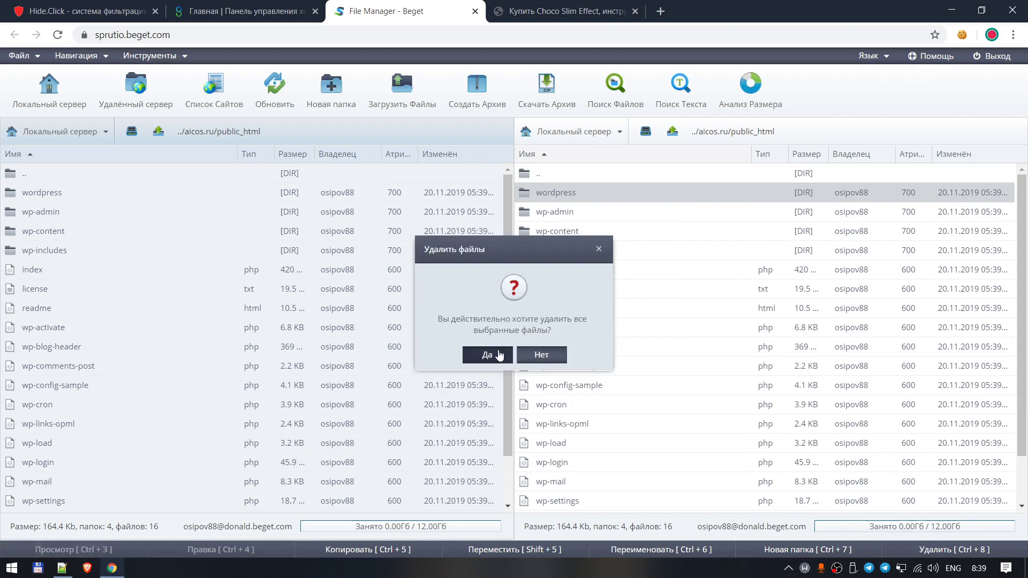
{"action": "left_click", "coordinate": [498, 354]}
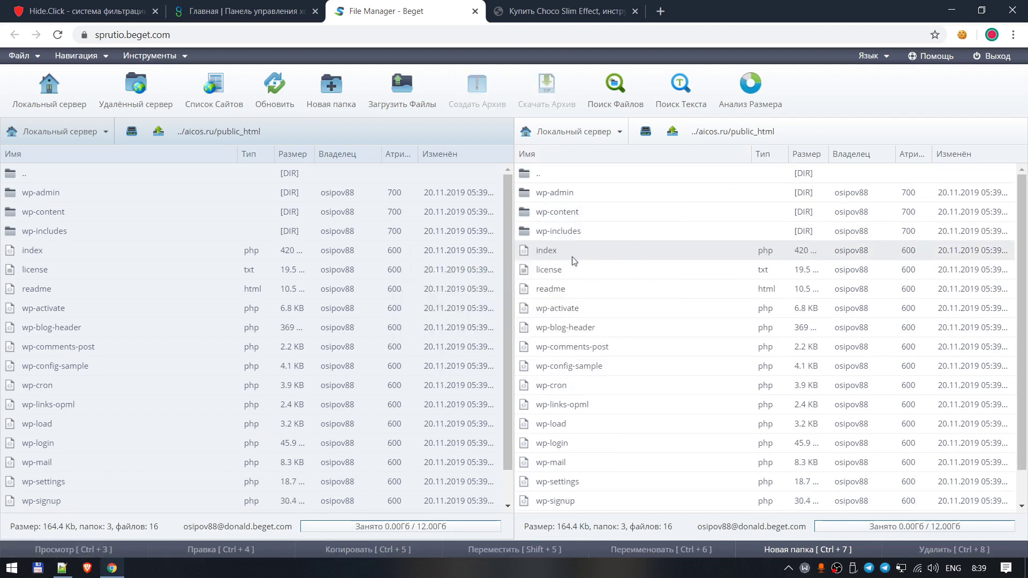
- Reload aicos.ru to launch the WordPress setup and reach the database connection form
{"action": "left_click", "coordinate": [564, 11]}
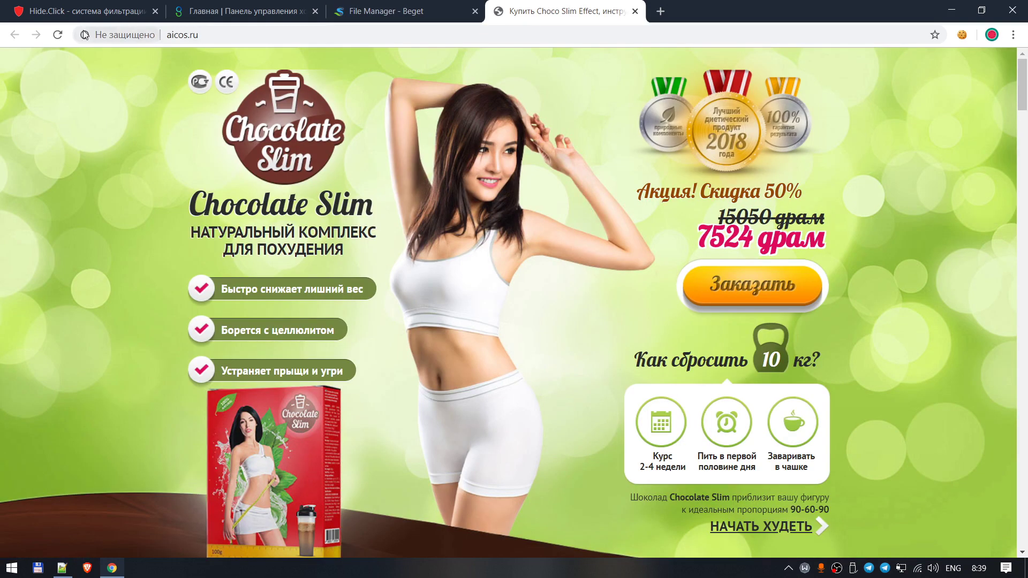
{"action": "key", "text": "F5"}
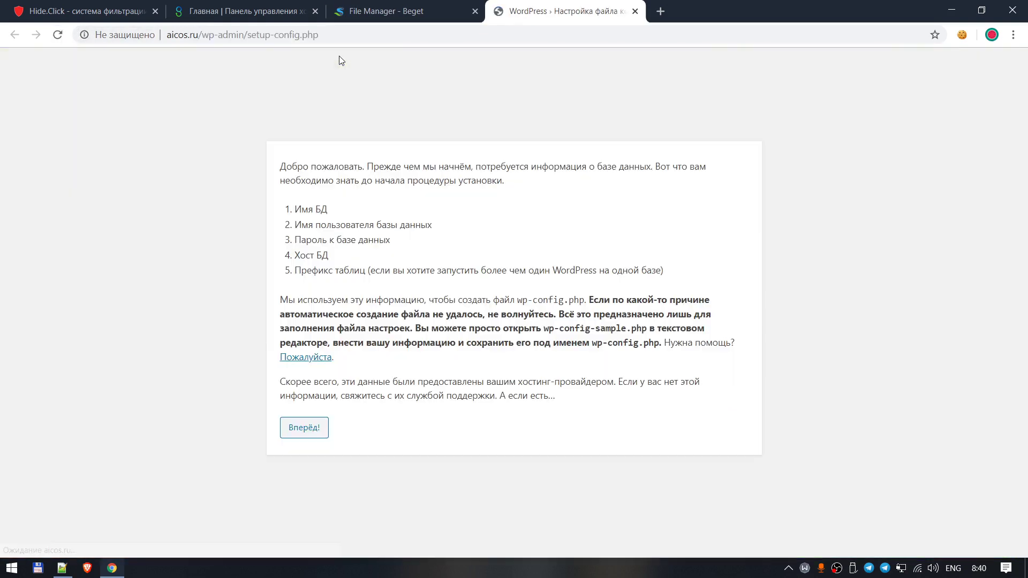
{"action": "left_click", "coordinate": [304, 431]}
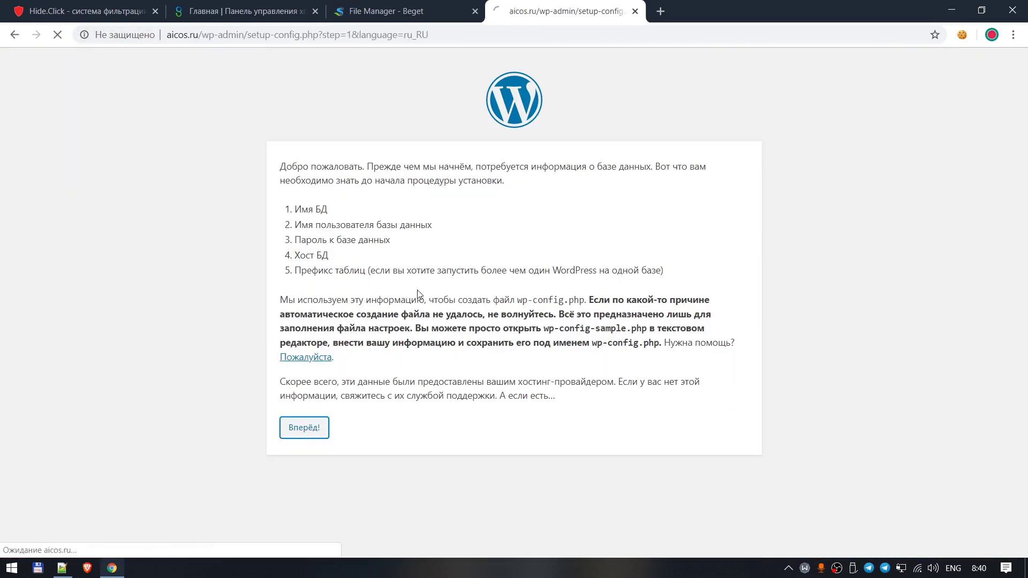
{"action": "left_click_drag", "start_coordinate": [453, 216], "coordinate": [349, 217]}
{"action": "key", "text": "alt+Tab"}
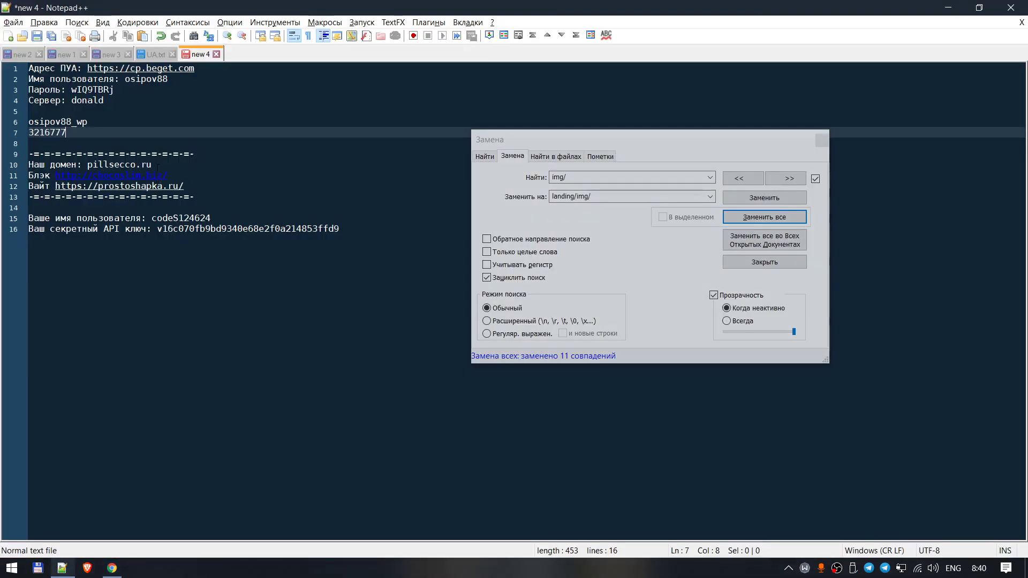
{"action": "double_click", "coordinate": [57, 122]}
{"action": "key", "text": "ctrl+c"}
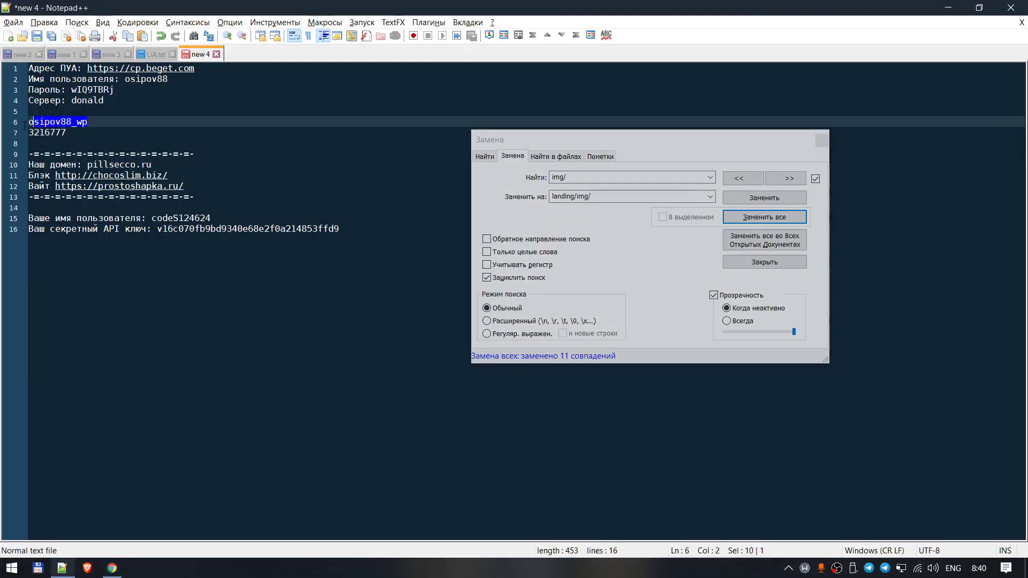
{"action": "key", "text": "alt+Tab"}
{"action": "key", "text": "ctrl+v"}
{"action": "double_click", "coordinate": [447, 251]}
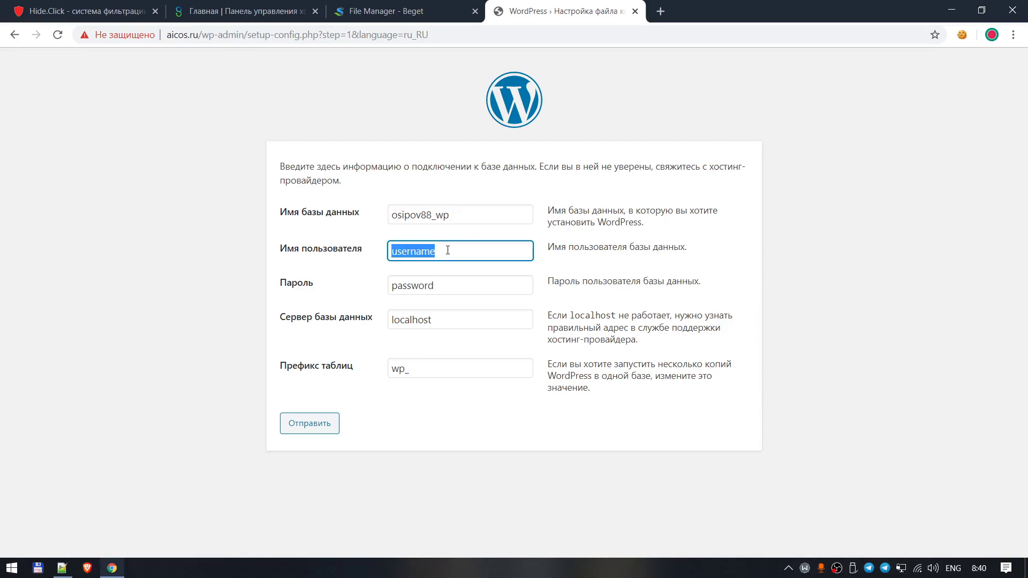
{"action": "key", "text": "alt+Tab"}
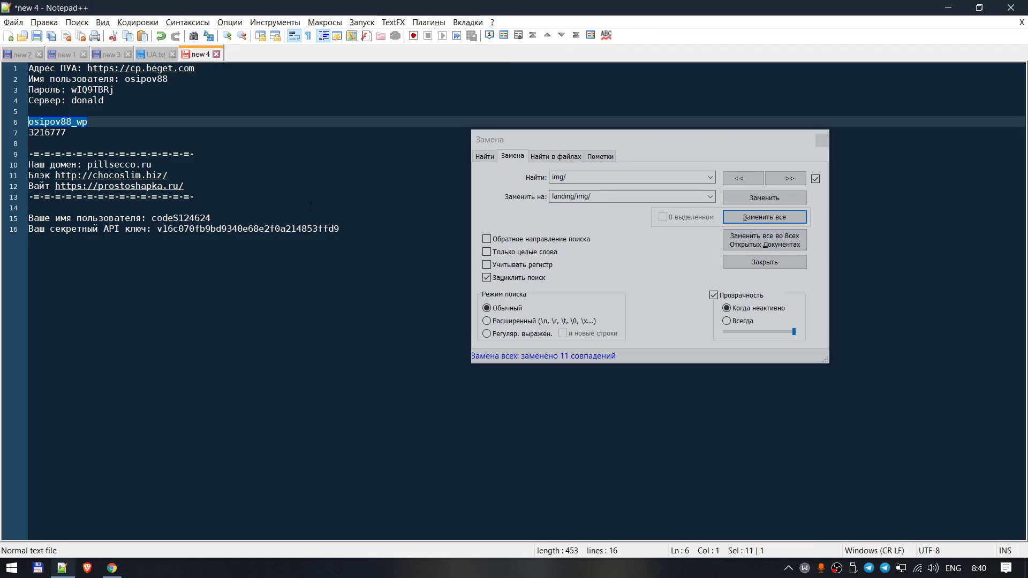
{"action": "key", "text": "alt+Tab"}
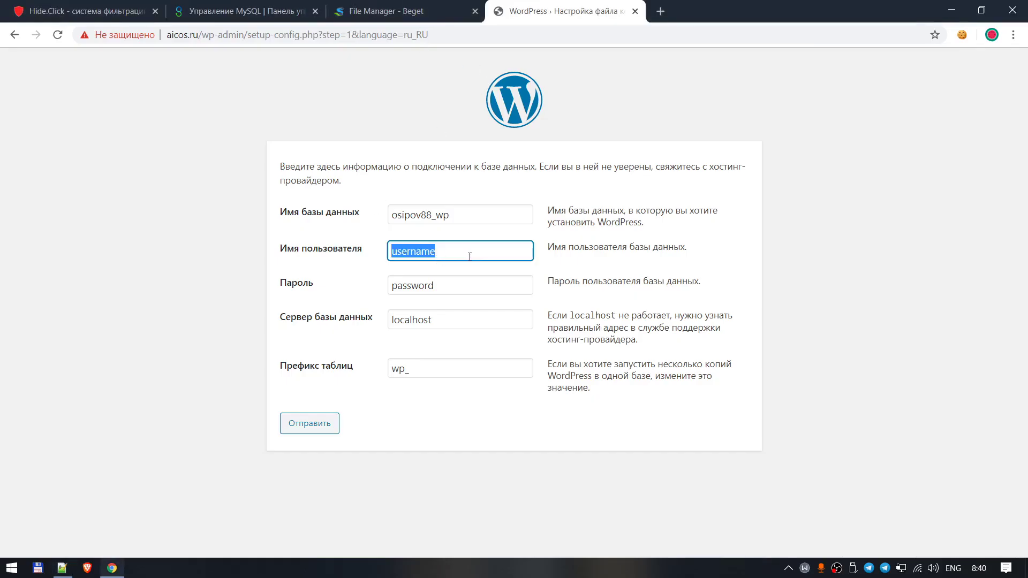
{"action": "key", "text": "ctrl+v"}
- Enter the database password, submit the connection details, and run the installation
{"action": "key", "text": "alt+Tab"}
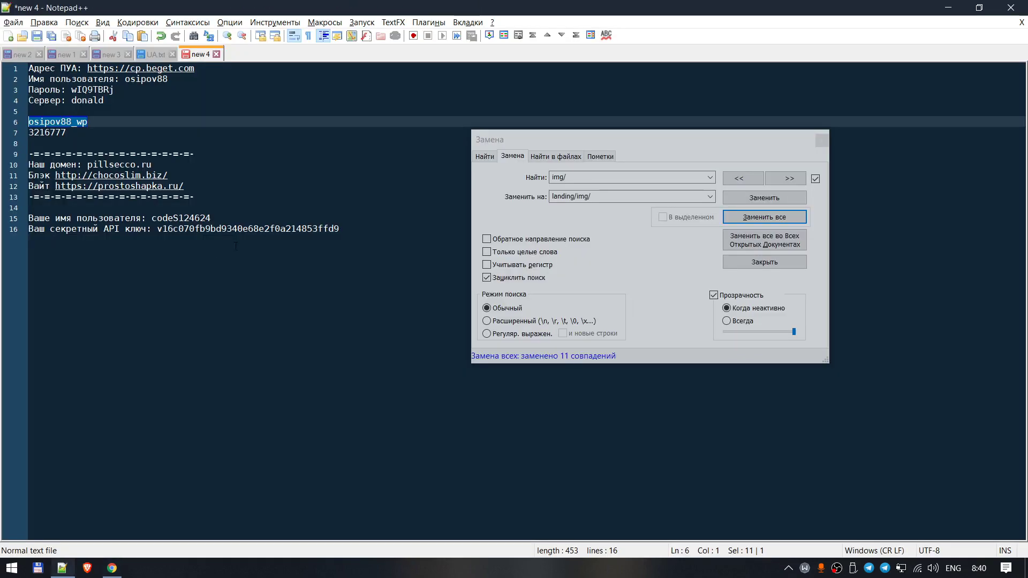
{"action": "key", "text": "alt+Tab"}
{"action": "double_click", "coordinate": [450, 283]}
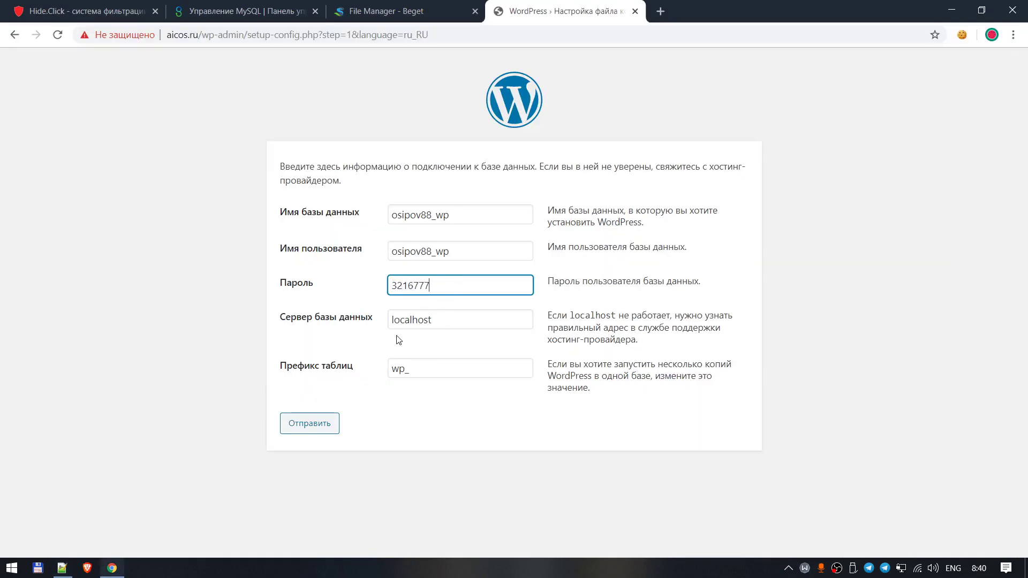
{"action": "left_click", "coordinate": [326, 428]}
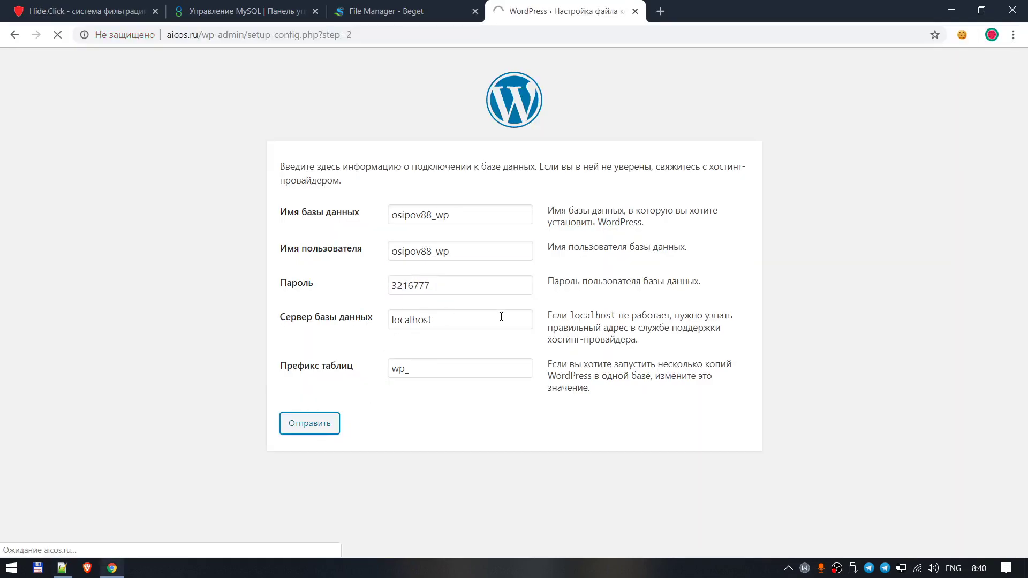
{"action": "left_click_drag", "start_coordinate": [349, 167], "coordinate": [566, 187]}
{"action": "left_click", "coordinate": [375, 211]}
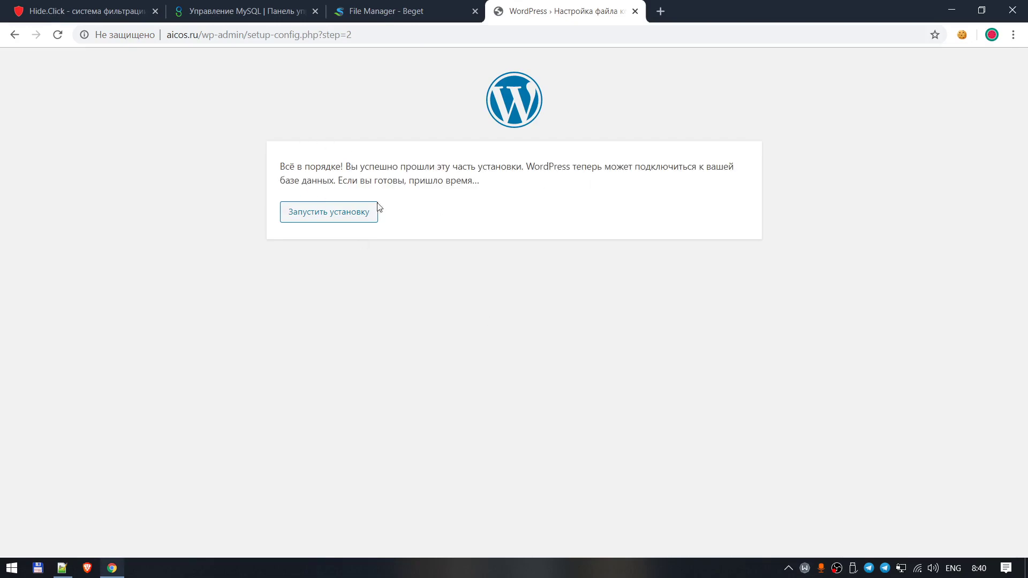
- Enter site title 'test', the admin username and password, allowing a weak password
{"action": "scroll", "coordinate": [600, 227], "scroll_direction": "down", "scroll_amount": 3}
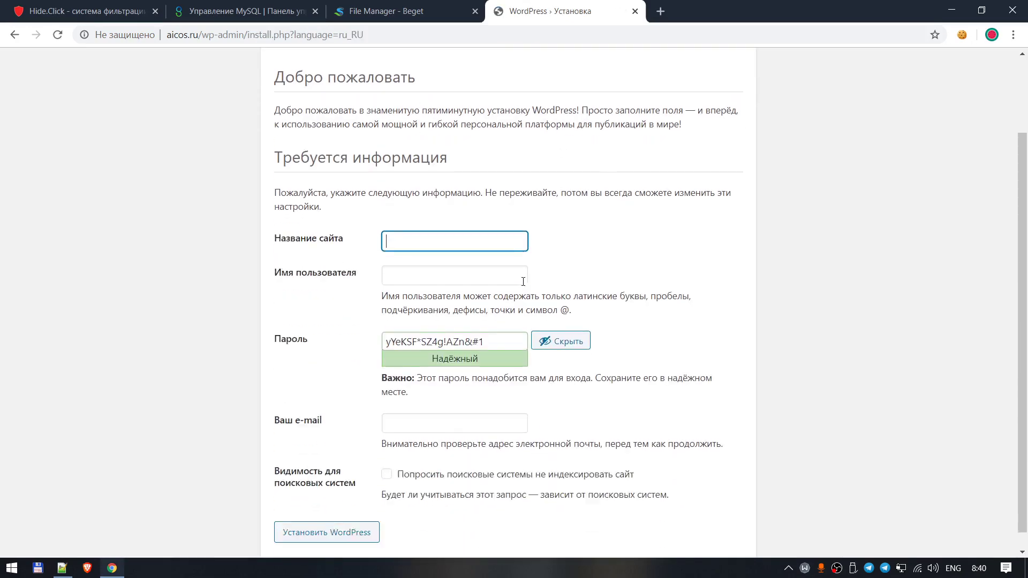
{"action": "type", "text": "test"}
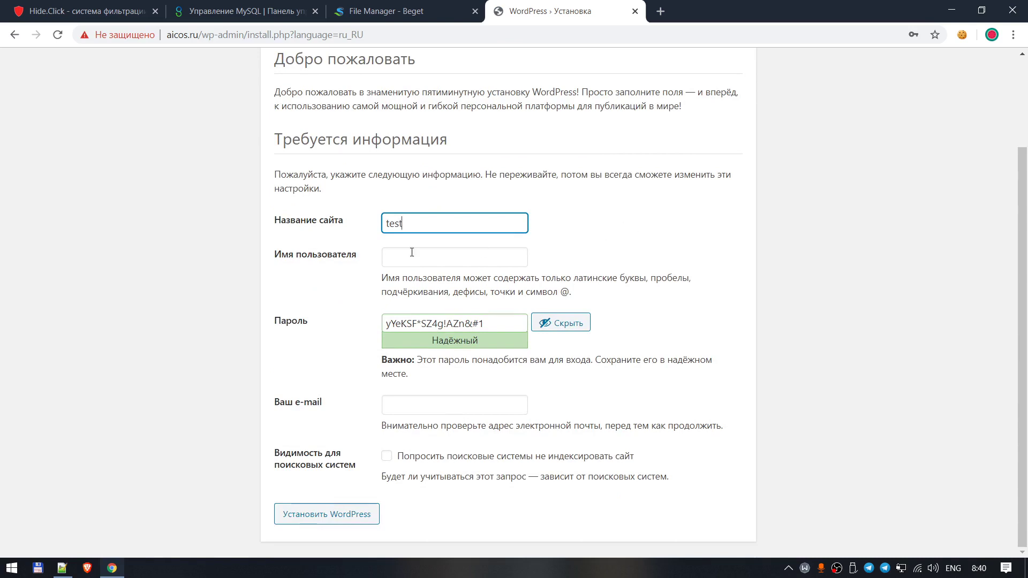
{"action": "left_click", "coordinate": [507, 253]}
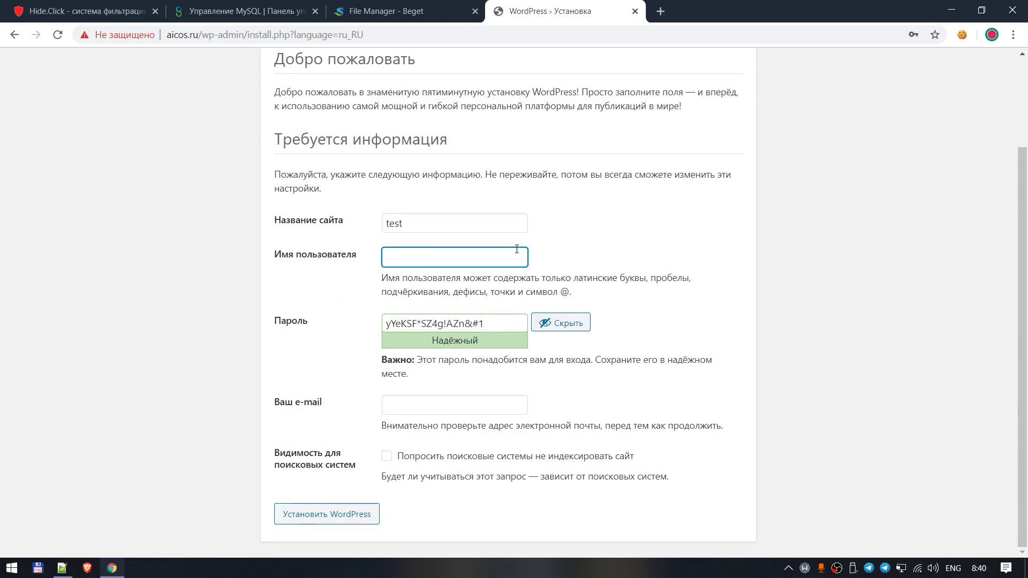
{"action": "key", "text": "Tab"}
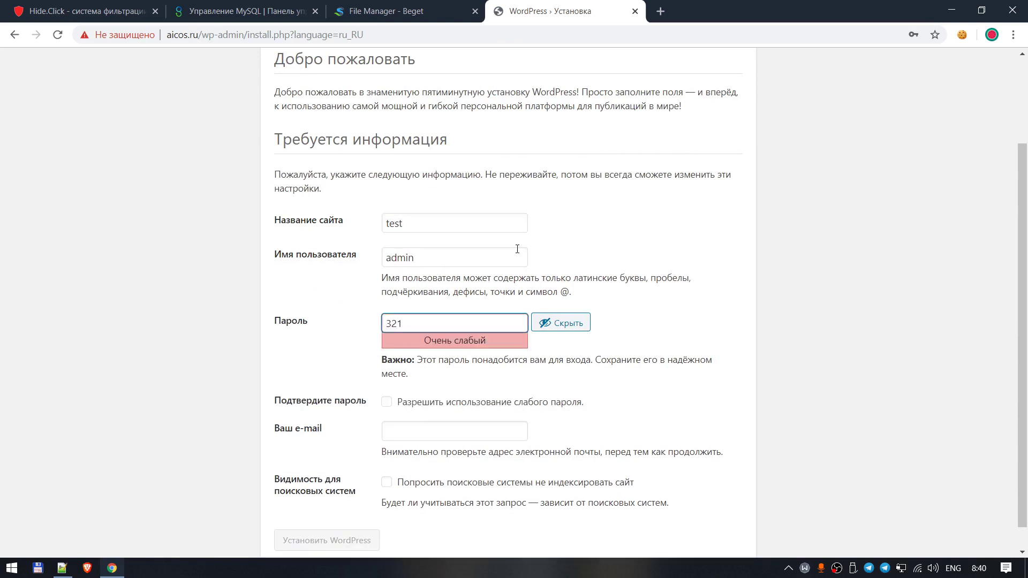
{"action": "left_click", "coordinate": [436, 403]}
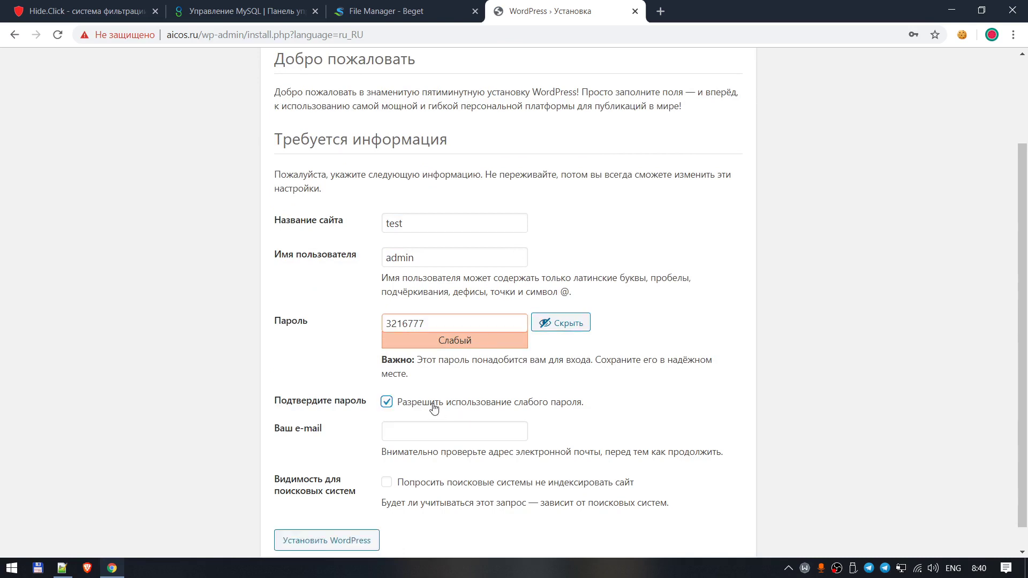
{"action": "scroll", "coordinate": [548, 407], "scroll_direction": "down", "scroll_amount": 1}
{"action": "left_click", "coordinate": [432, 404]}
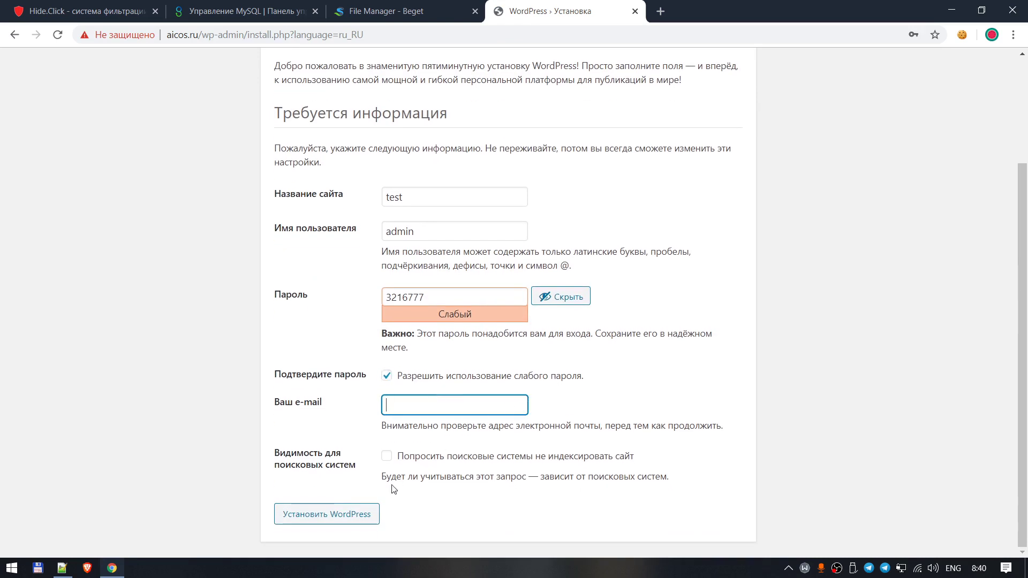
- Fill in the missing admin e-mail, checking the aicos.ru domain in the File Manager path
{"action": "left_click", "coordinate": [368, 507]}
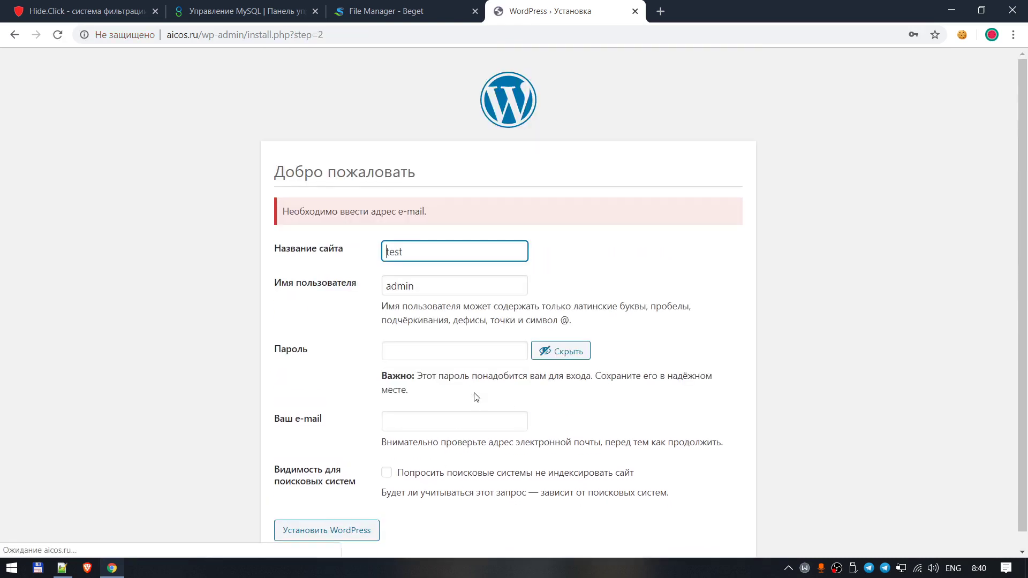
{"action": "scroll", "coordinate": [631, 387], "scroll_direction": "down", "scroll_amount": 1}
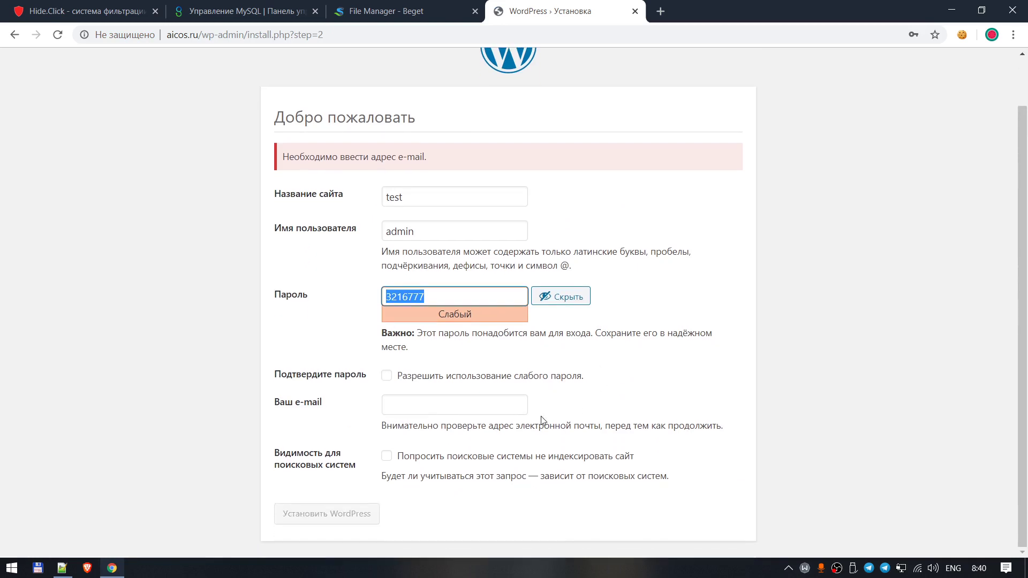
{"action": "left_click", "coordinate": [463, 409]}
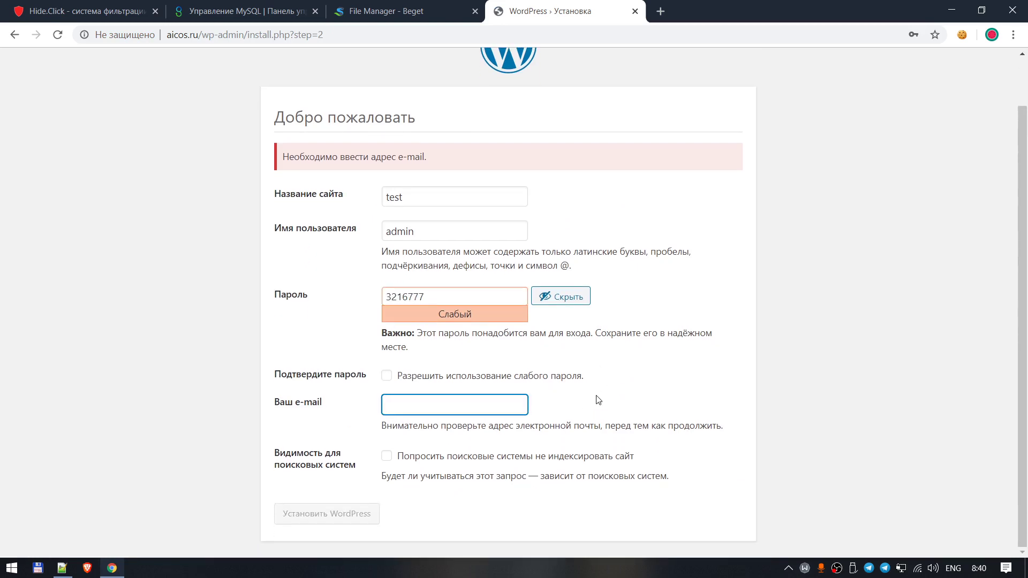
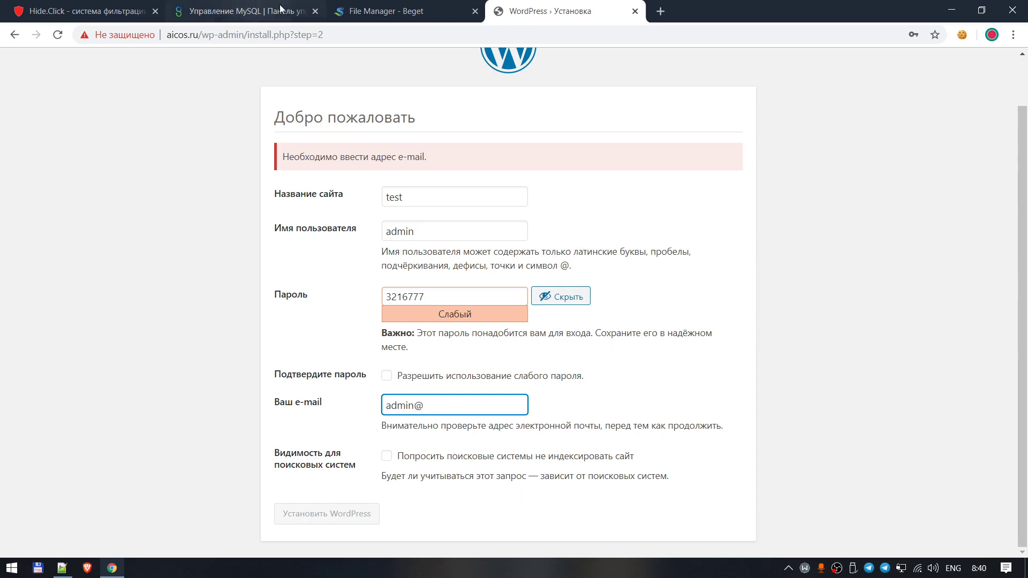
{"action": "left_click", "coordinate": [385, 10]}
{"action": "left_click", "coordinate": [291, 8]}
{"action": "left_click", "coordinate": [387, 2]}
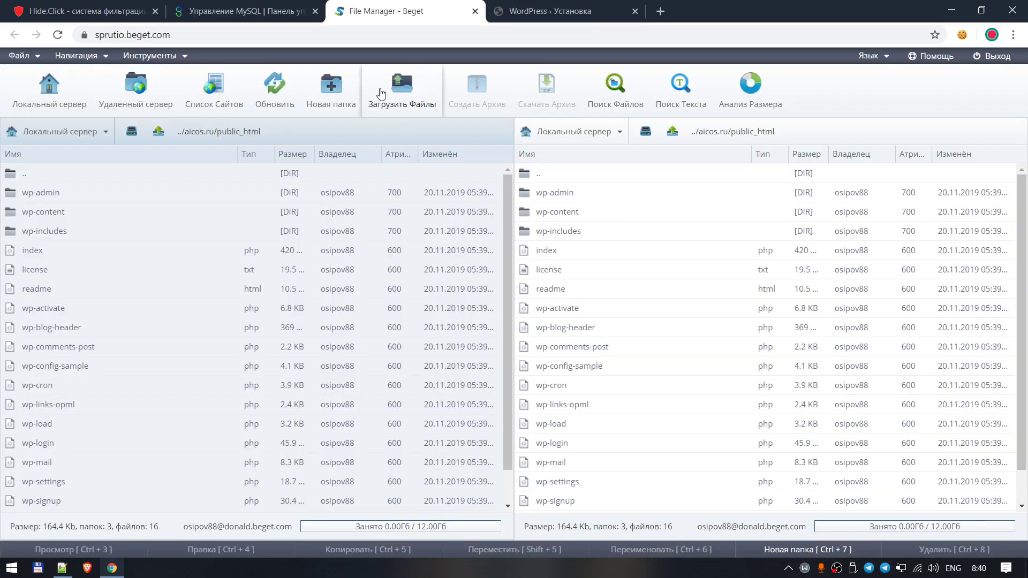
{"action": "left_click_drag", "start_coordinate": [690, 131], "coordinate": [774, 134]}
{"action": "left_click", "coordinate": [735, 143]}
{"action": "triple_click", "coordinate": [732, 133]}
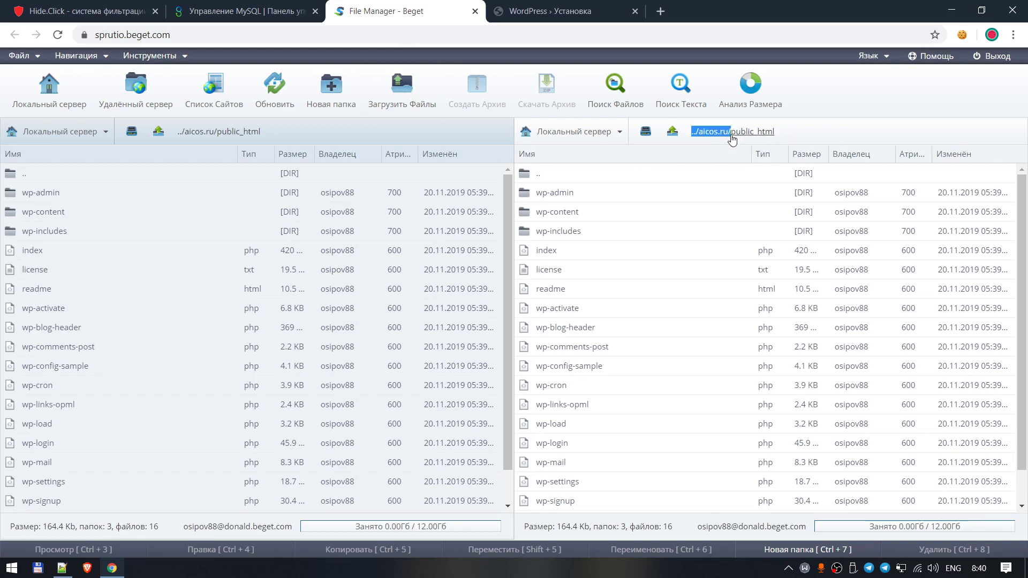
{"action": "left_click", "coordinate": [575, 11]}
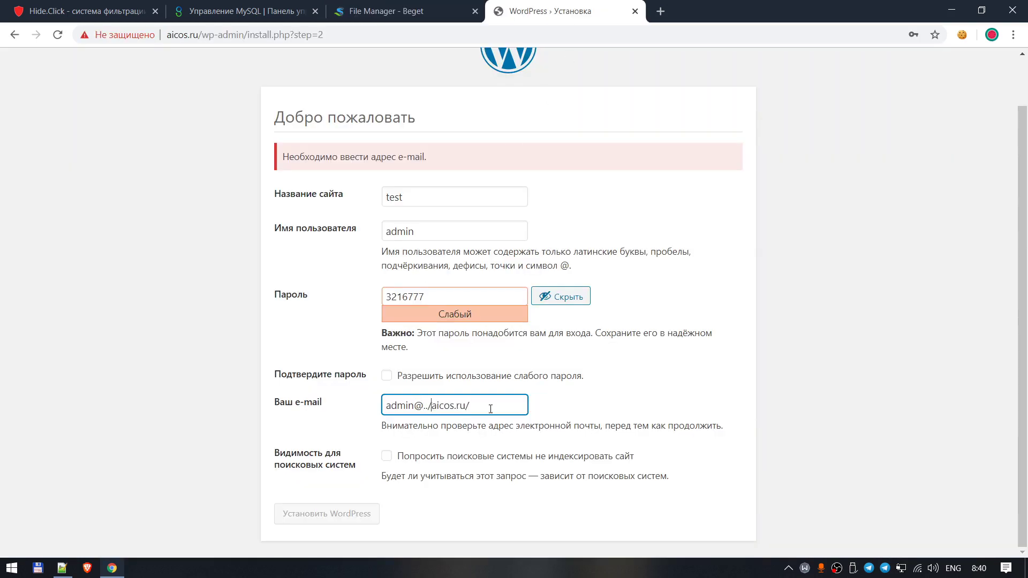
- Fix the e-mail address, re-allow the weak password, and install WordPress
{"action": "key", "text": "BackSpace"}
{"action": "key", "text": "BackSpace"}
{"action": "left_click", "coordinate": [480, 381]}
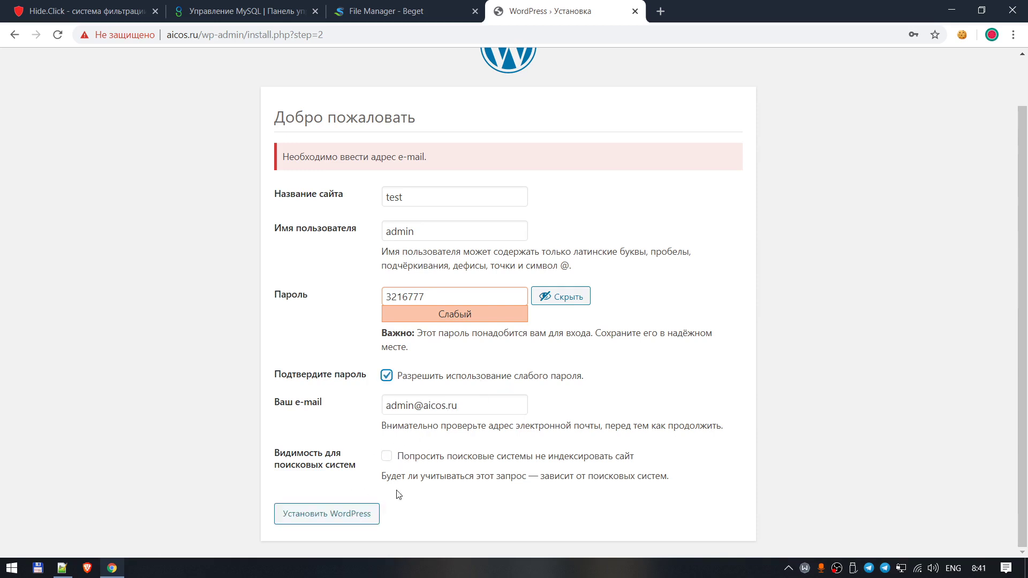
{"action": "left_click", "coordinate": [347, 517]}
{"action": "left_click", "coordinate": [349, 517]}
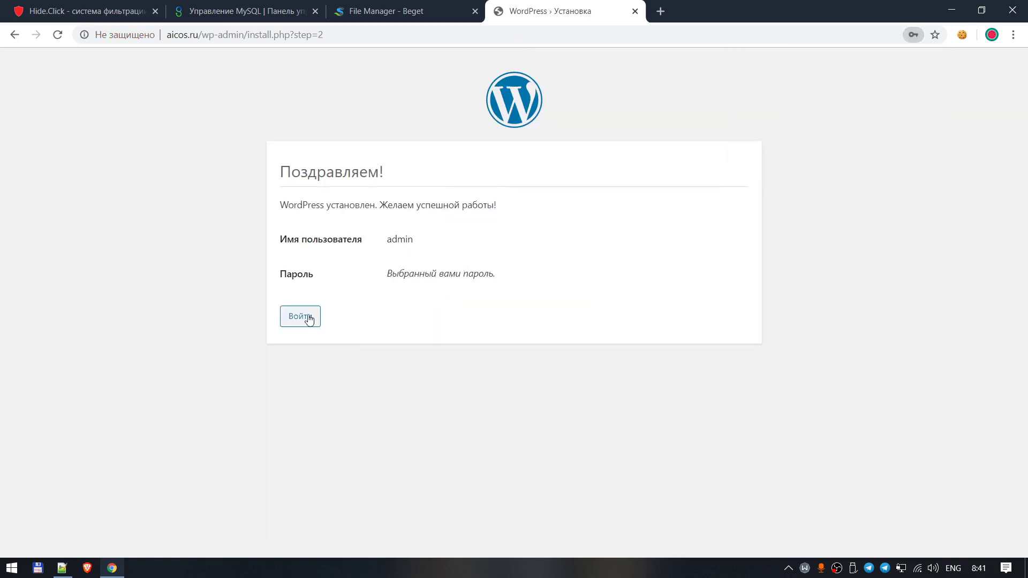
- Open the aicos.ru home page showing the new 'Привет, мир!' post
{"action": "left_click", "coordinate": [303, 316]}
{"action": "left_click_drag", "start_coordinate": [209, 35], "coordinate": [649, 62]}
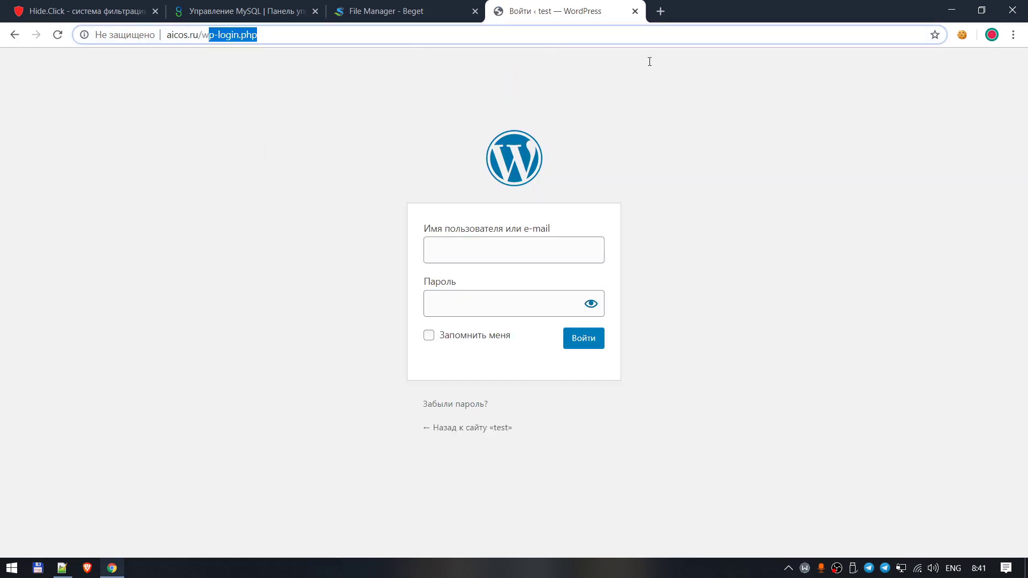
{"action": "key", "text": "BackSpace"}
{"action": "key", "text": "BackSpace"}
{"action": "key", "text": "BackSpace"}
{"action": "key", "text": "Return"}
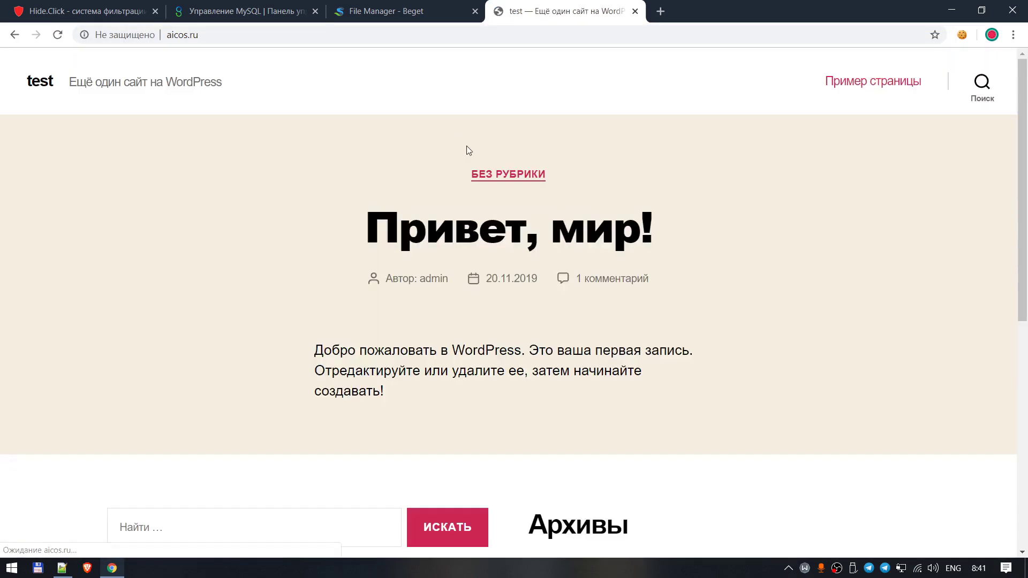
{"action": "scroll", "coordinate": [537, 253], "scroll_direction": "down", "scroll_amount": 8}
- Go to aicos.ru/wp-admin and log in with the admin username and password
{"action": "scroll", "coordinate": [519, 308], "scroll_direction": "up", "scroll_amount": 8}
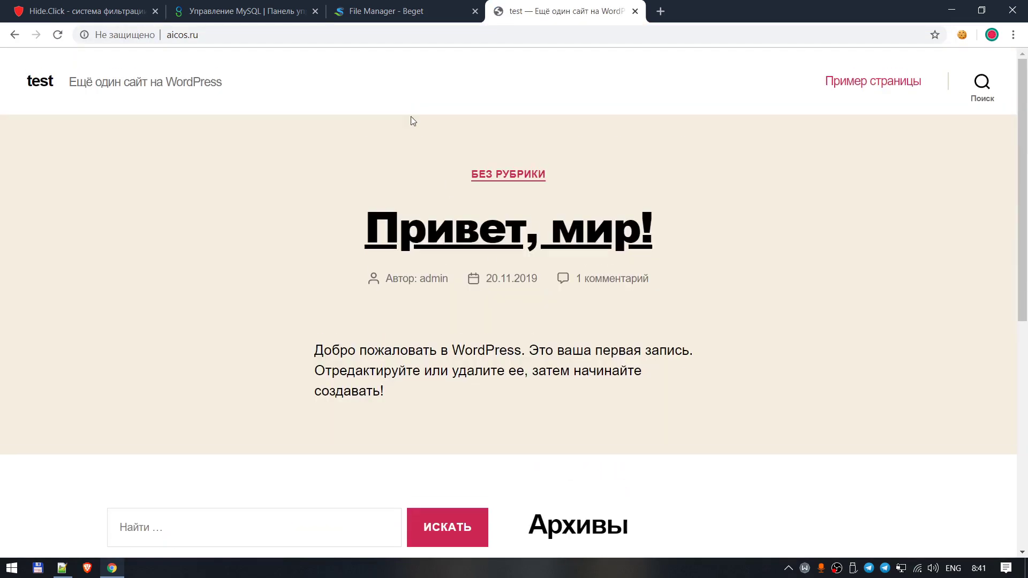
{"action": "left_click", "coordinate": [763, 36]}
{"action": "left_click", "coordinate": [764, 37]}
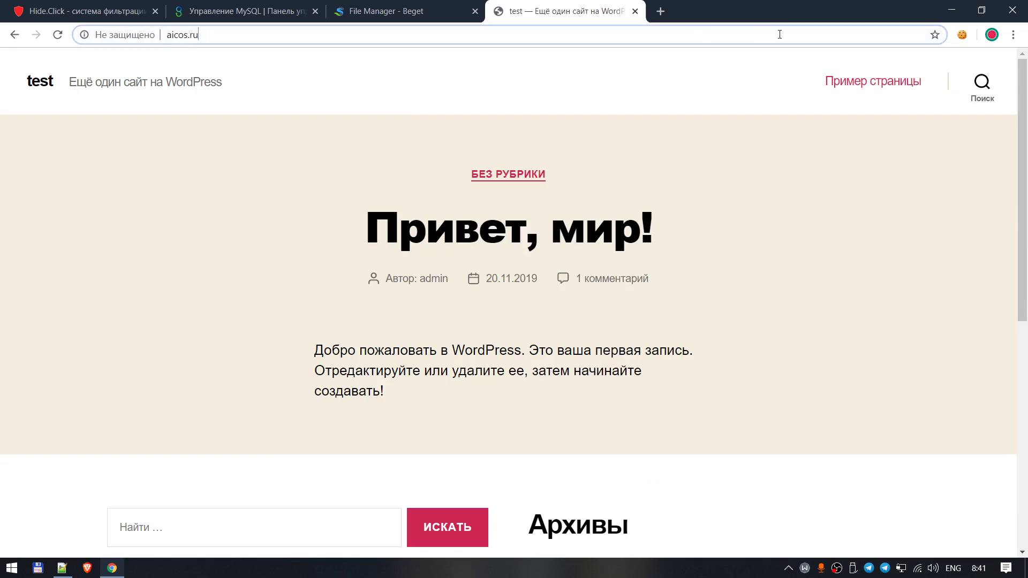
{"action": "type", "text": "/wp-admin"}
{"action": "key", "text": "Return"}
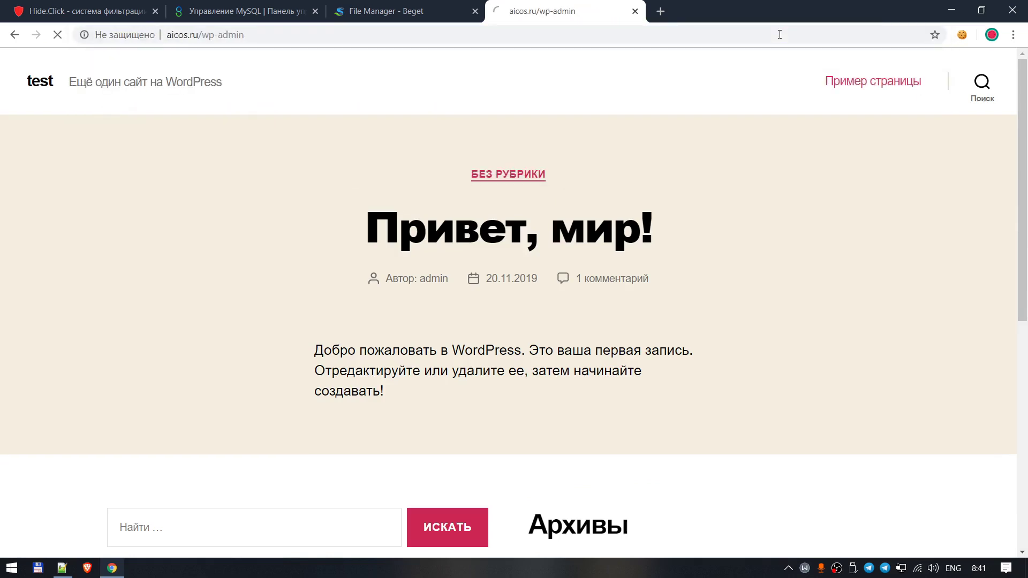
{"action": "type", "text": "admin"}
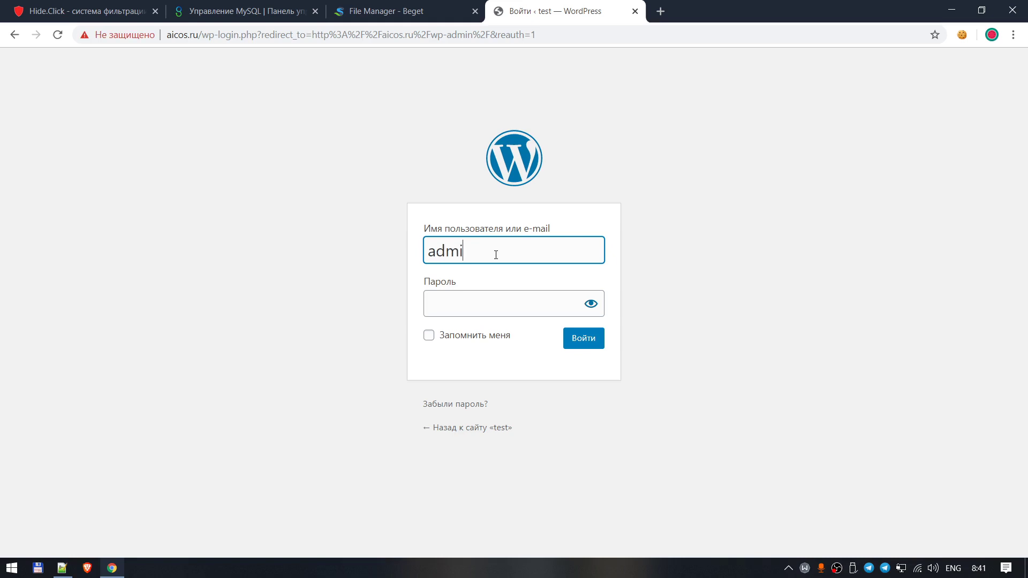
{"action": "key", "text": "Tab"}
{"action": "type", "text": "•••••••"}
{"action": "left_click", "coordinate": [586, 342]}
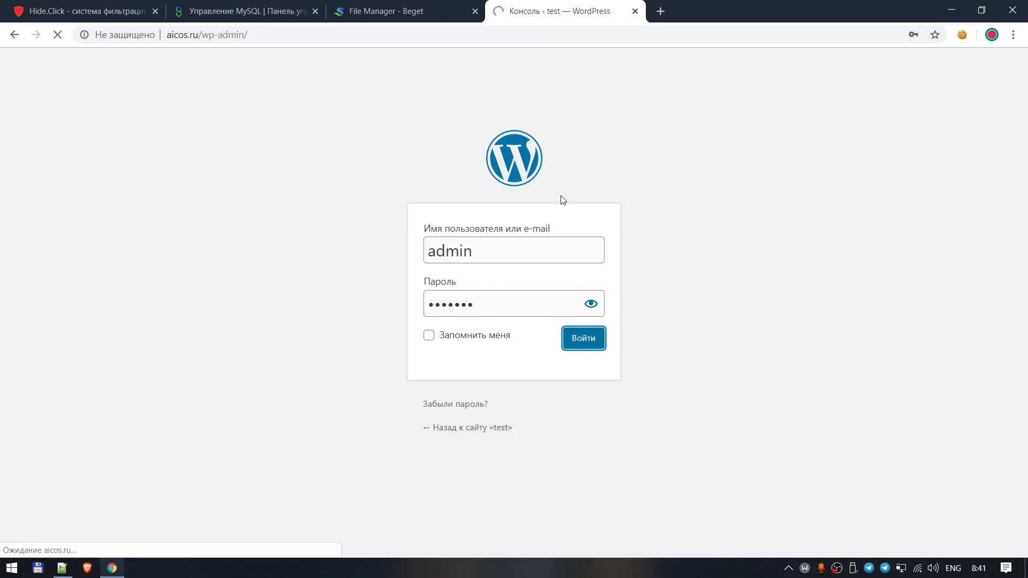
- Return from the dashboard to the aicos.ru front page while logged in
{"action": "scroll", "coordinate": [542, 265], "scroll_direction": "down", "scroll_amount": 7}
{"action": "scroll", "coordinate": [541, 261], "scroll_direction": "up", "scroll_amount": 7}
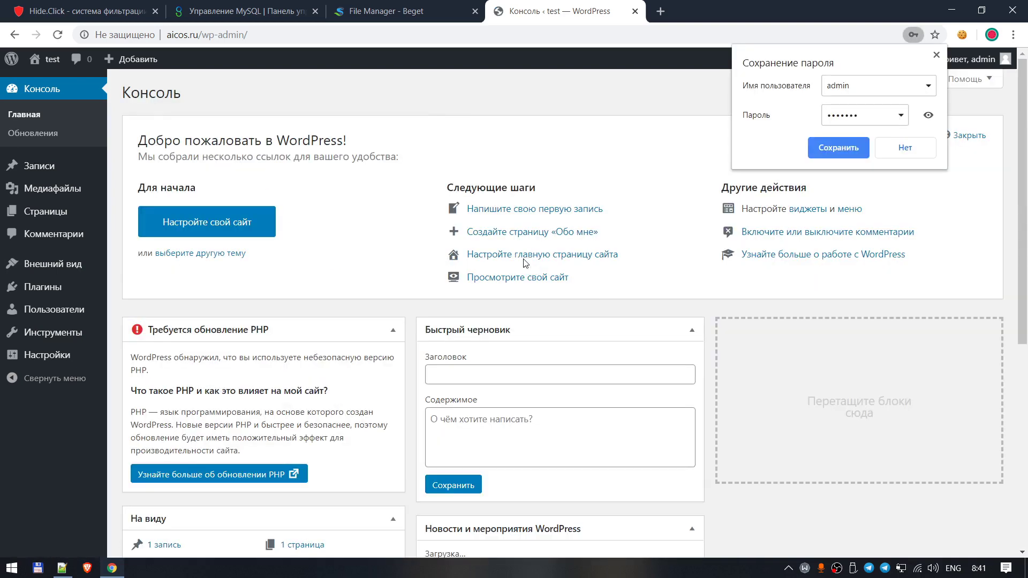
{"action": "left_click", "coordinate": [44, 63]}
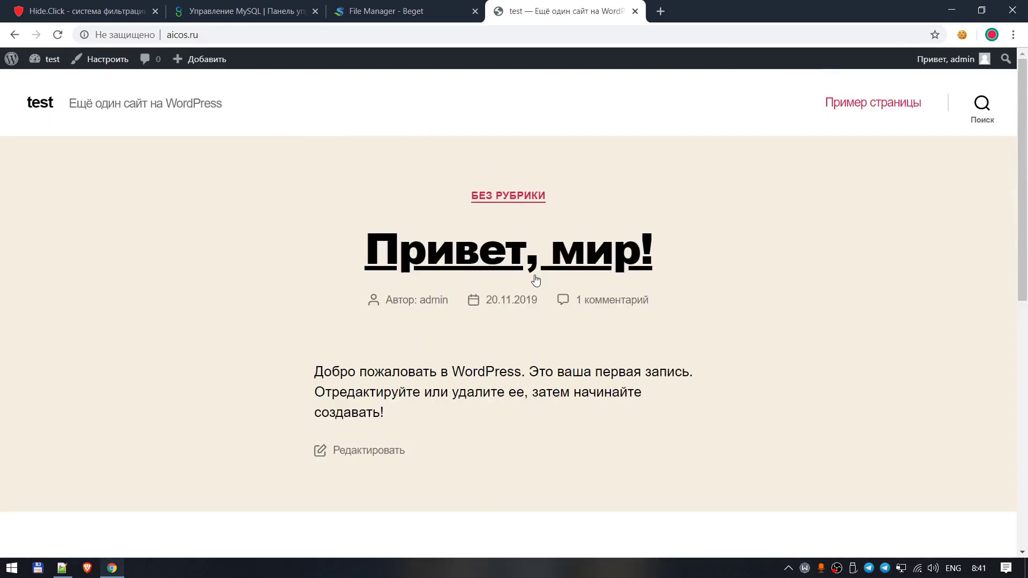
{"action": "scroll", "coordinate": [534, 278], "scroll_direction": "down", "scroll_amount": 10}
{"action": "scroll", "coordinate": [544, 328], "scroll_direction": "up", "scroll_amount": 10}
{"action": "scroll", "coordinate": [544, 328], "scroll_direction": "down", "scroll_amount": 10}
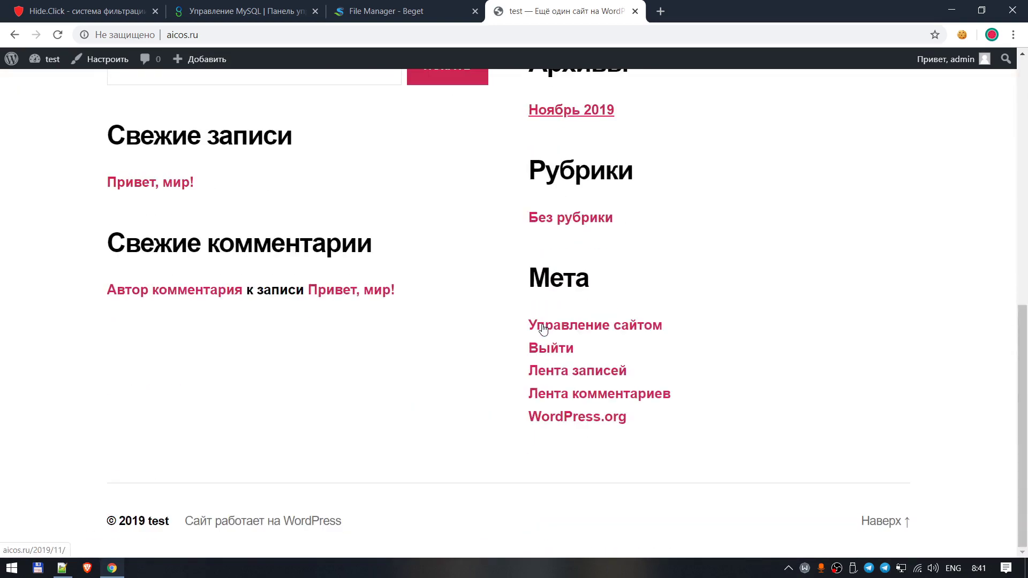
{"action": "scroll", "coordinate": [589, 361], "scroll_direction": "up", "scroll_amount": 10}
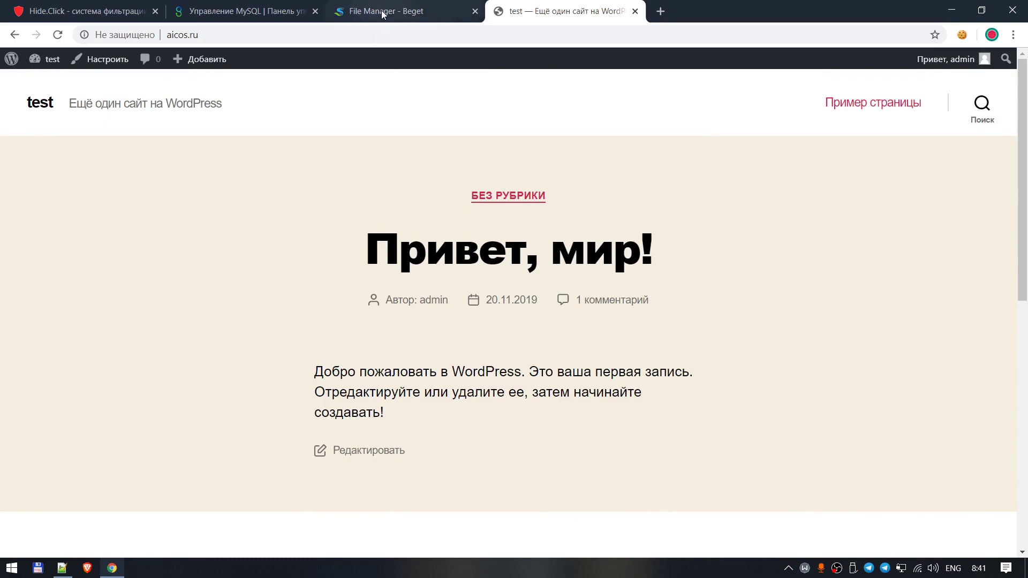
- In public_html, rename index.php to wp_index.php
{"action": "left_click", "coordinate": [384, 19]}
{"action": "scroll", "coordinate": [645, 388], "scroll_direction": "down", "scroll_amount": 1}
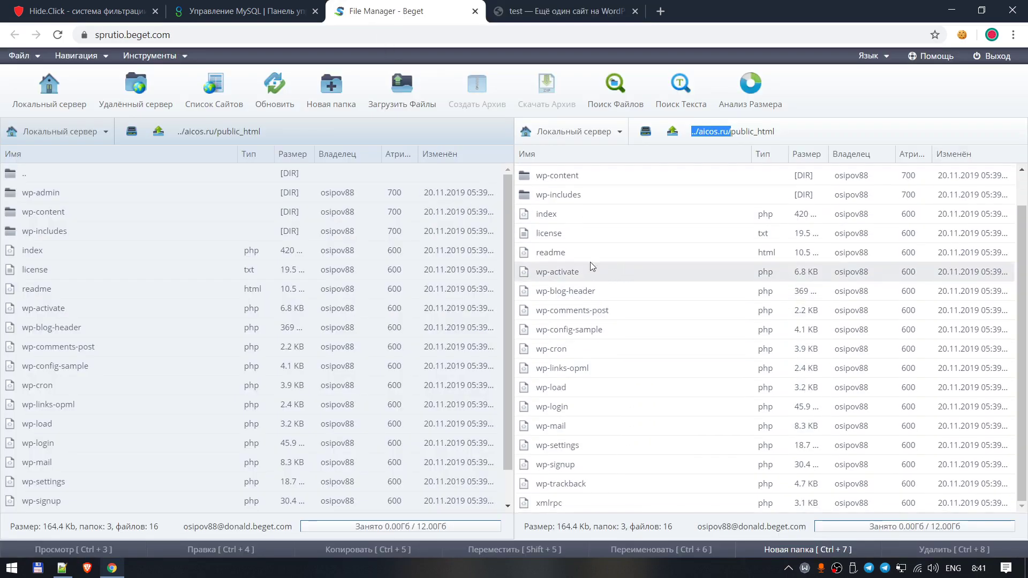
{"action": "left_click", "coordinate": [572, 216]}
{"action": "right_click", "coordinate": [562, 222]}
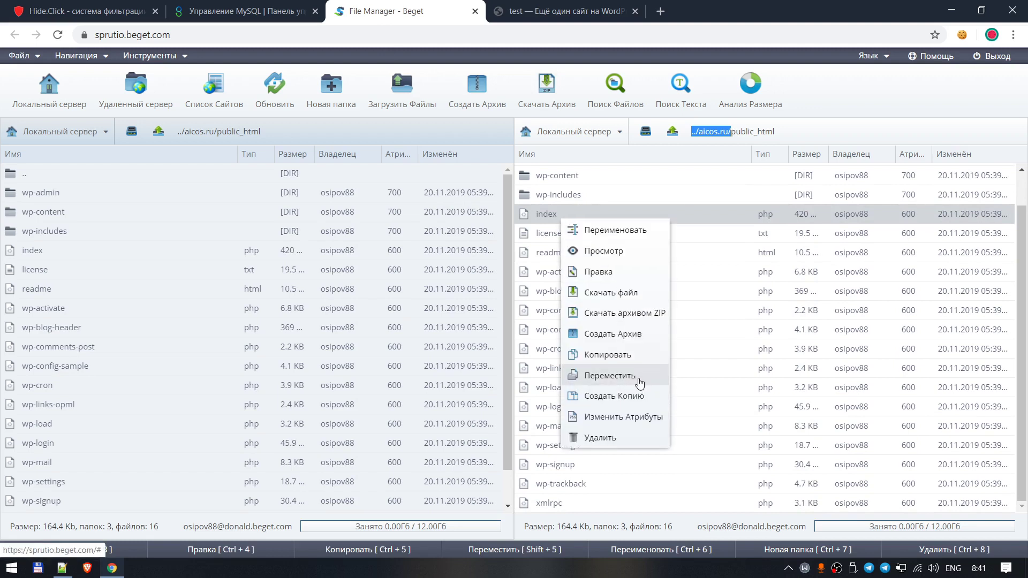
{"action": "left_click", "coordinate": [621, 230]}
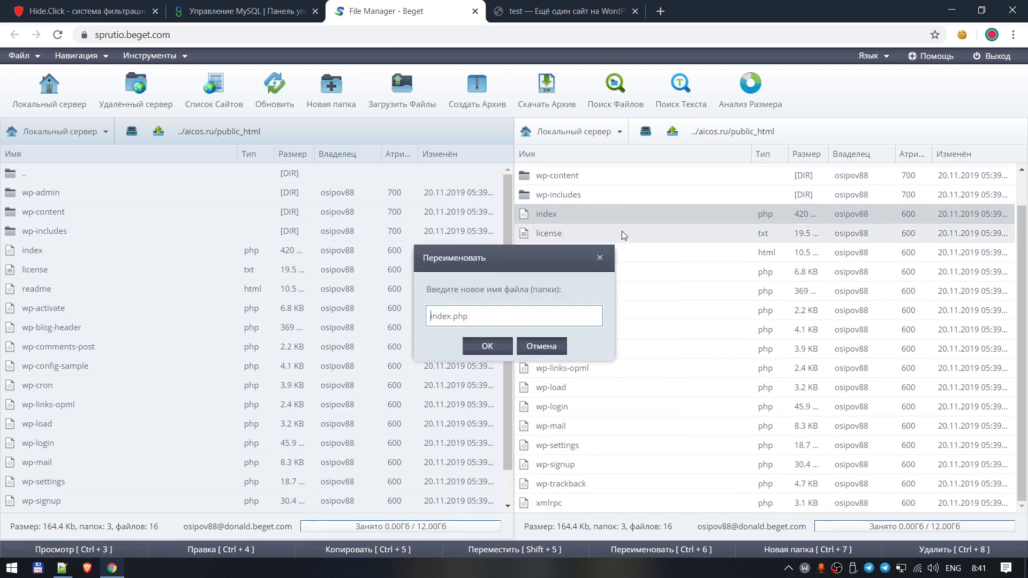
{"action": "type", "text": "wp_"}
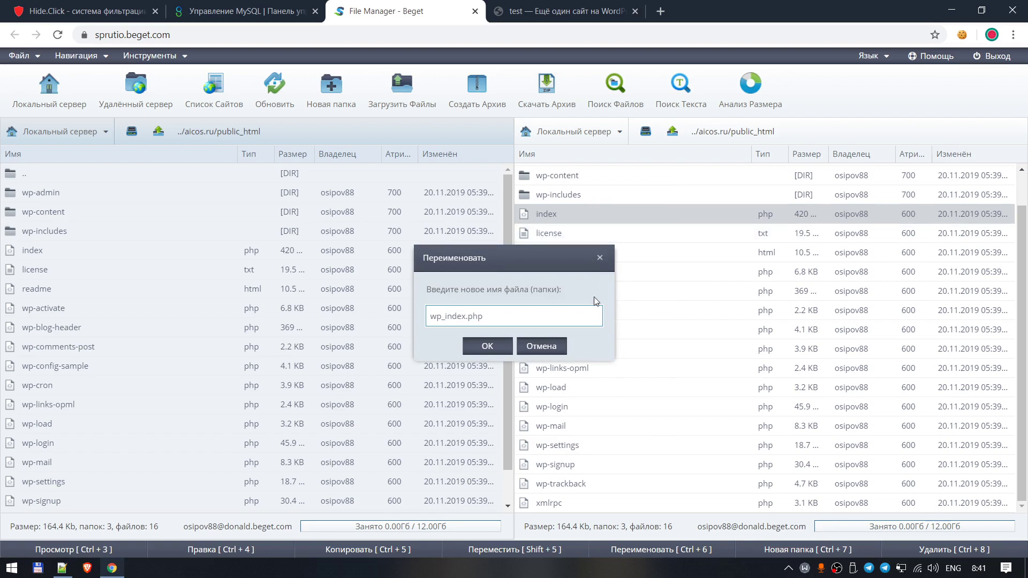
{"action": "left_click", "coordinate": [486, 343]}
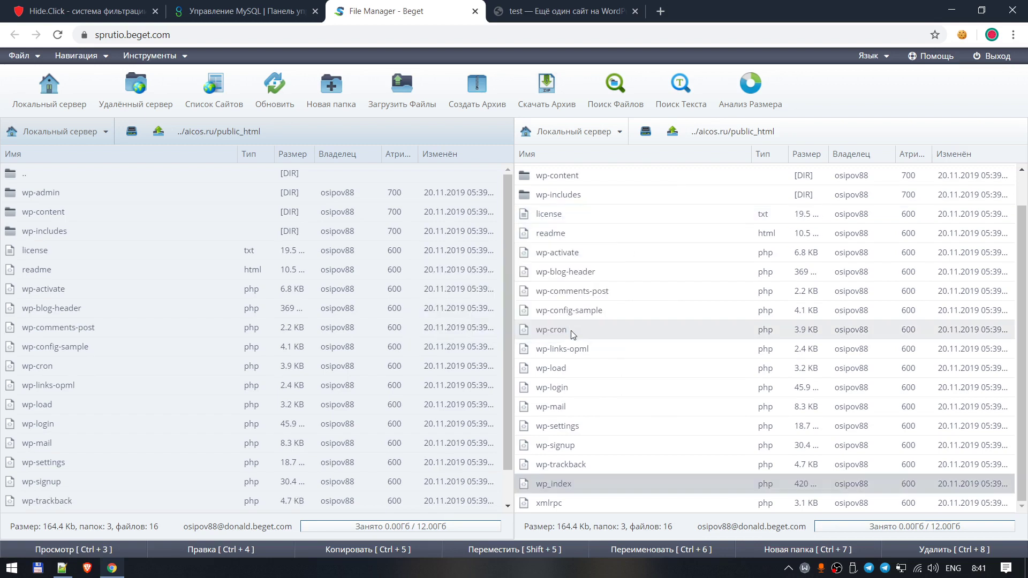
- Reload aicos.ru to confirm it now returns 403 Forbidden
{"action": "left_click", "coordinate": [562, 11]}
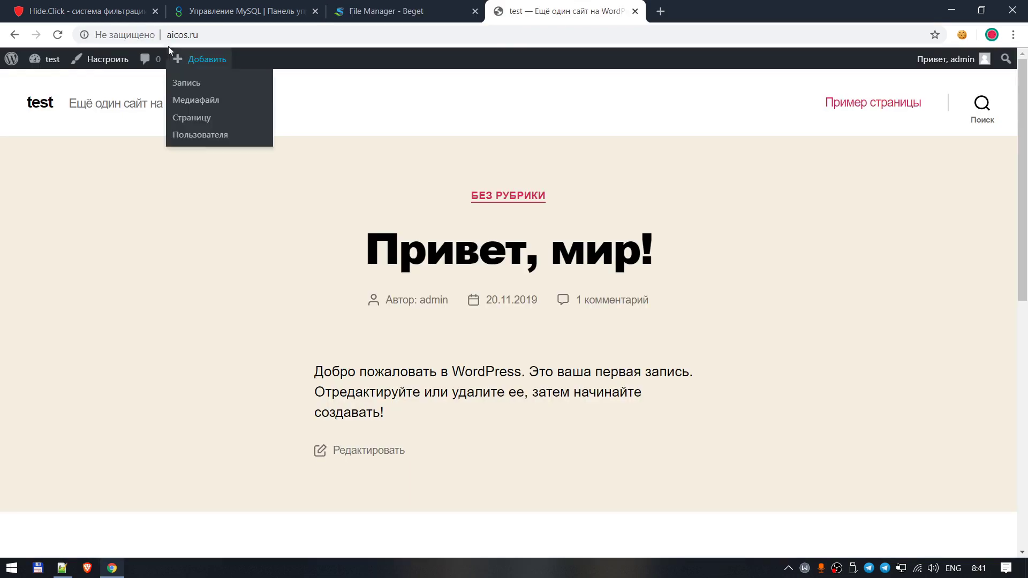
{"action": "left_click", "coordinate": [57, 34]}
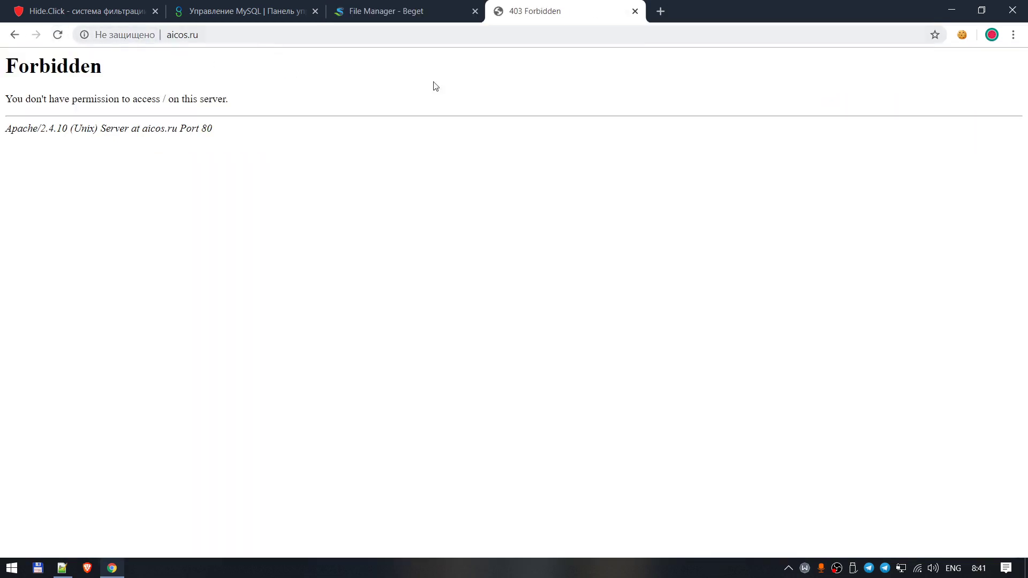
{"action": "left_click", "coordinate": [406, 12]}
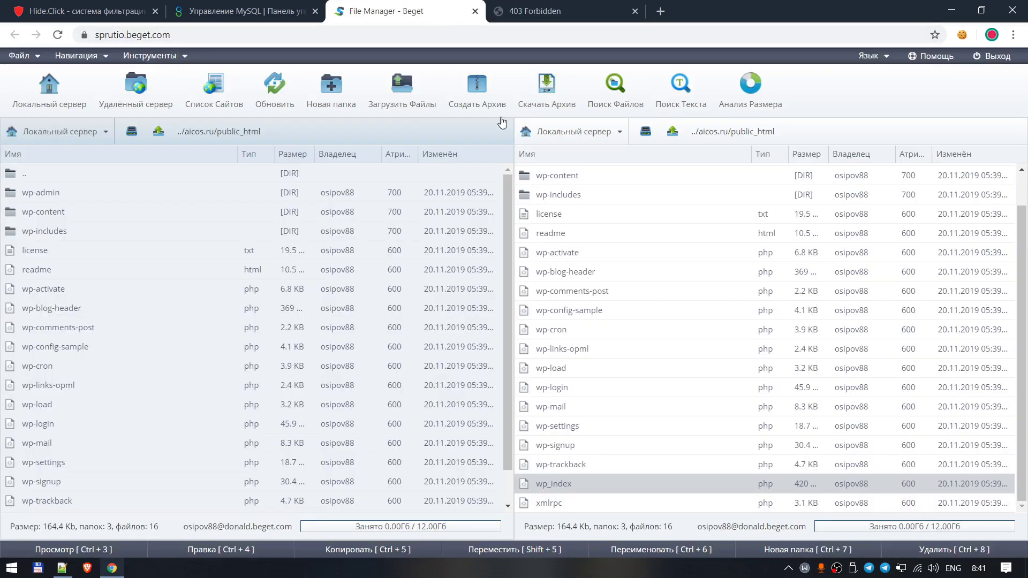
- Upload index.php from the hideclick_show folder into public_html and open it in the editor
{"action": "left_click", "coordinate": [412, 105]}
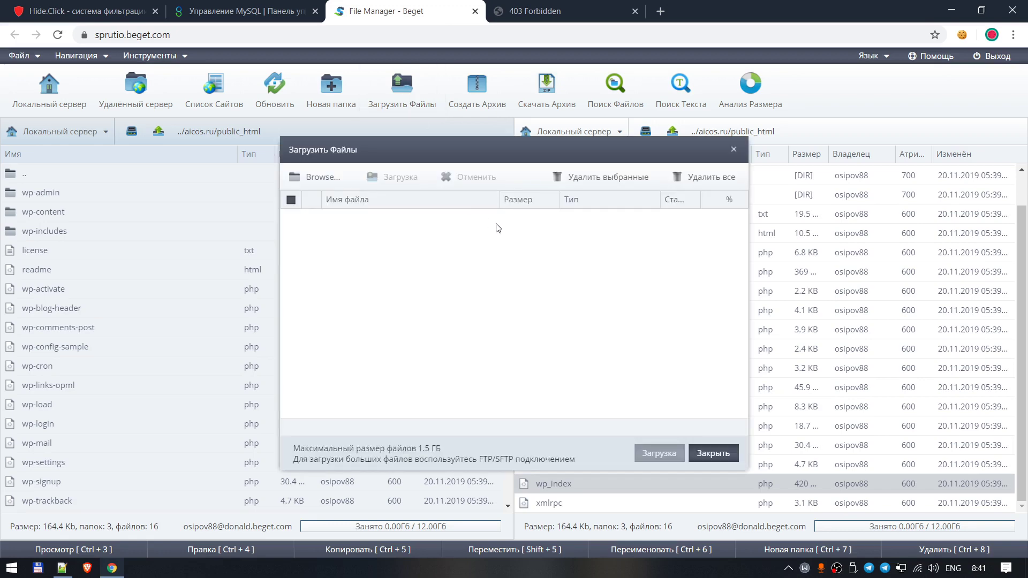
{"action": "left_click", "coordinate": [324, 177]}
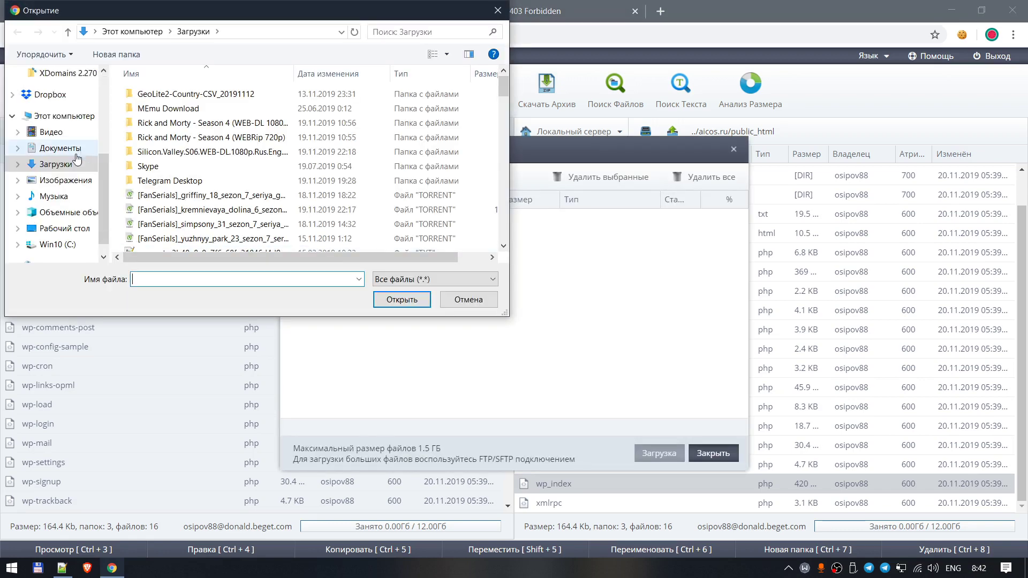
{"action": "scroll", "coordinate": [78, 159], "scroll_direction": "up", "scroll_amount": 3}
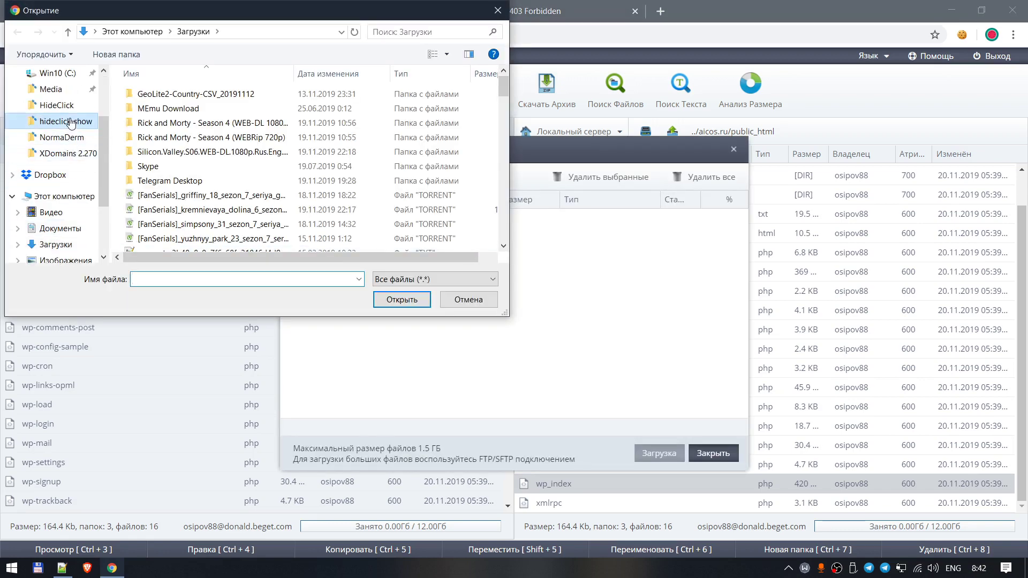
{"action": "left_click", "coordinate": [71, 122]}
{"action": "double_click", "coordinate": [150, 108]}
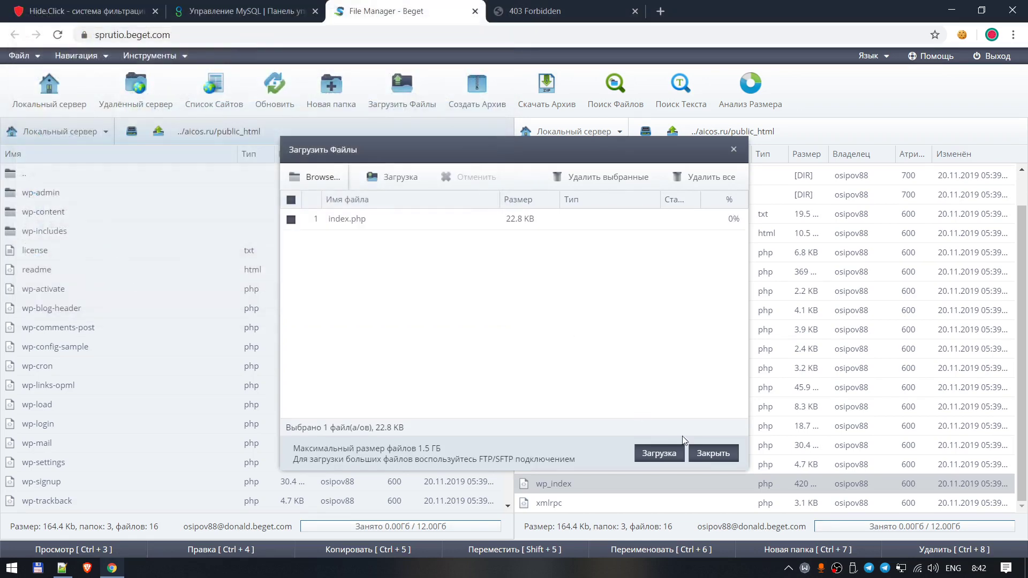
{"action": "left_click", "coordinate": [650, 452]}
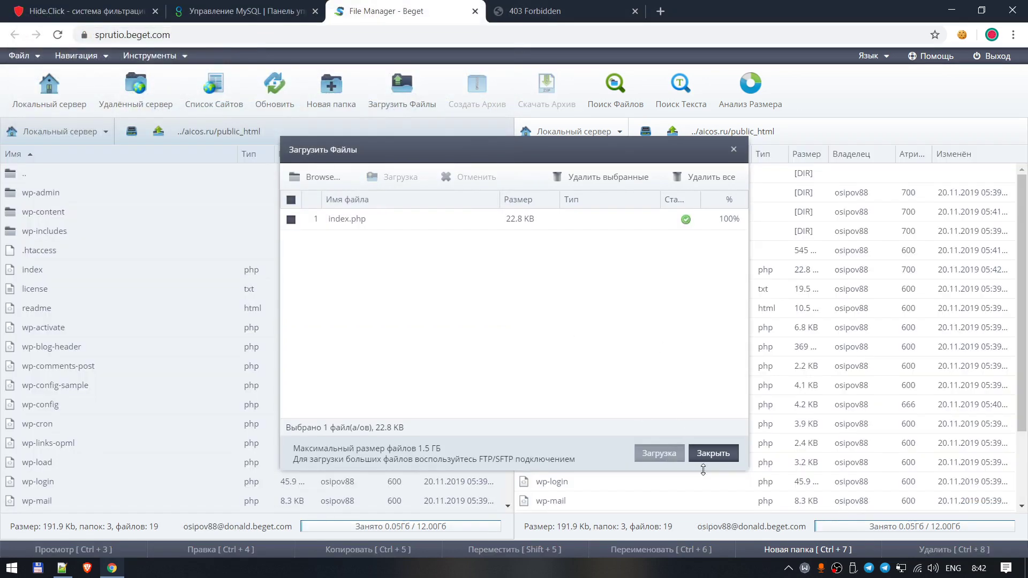
{"action": "left_click", "coordinate": [707, 457]}
{"action": "double_click", "coordinate": [701, 268]}
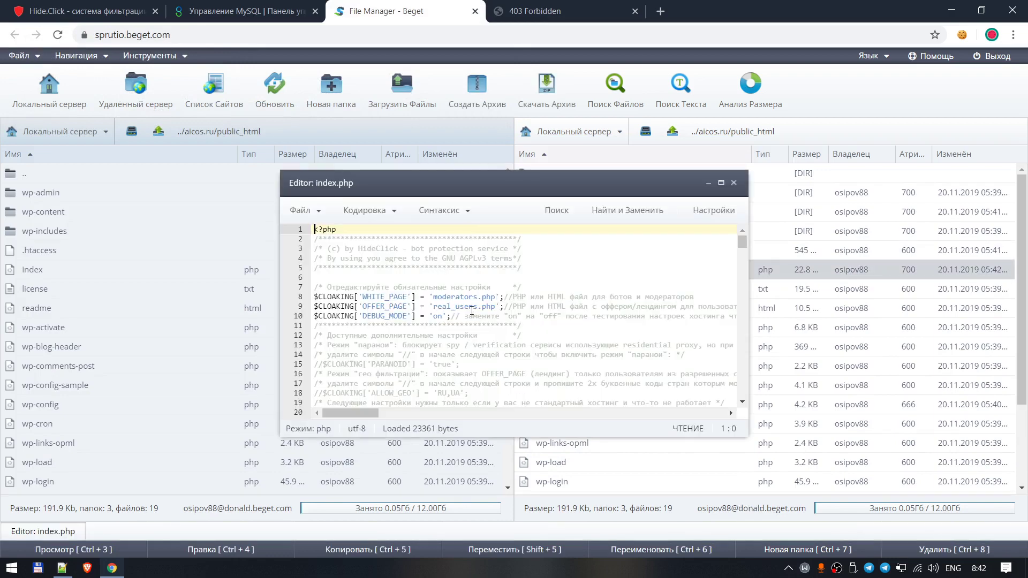
- Change the WHITE_PAGE value from moderators to wp_index.php
{"action": "left_click", "coordinate": [476, 306]}
{"action": "key", "text": "Up"}
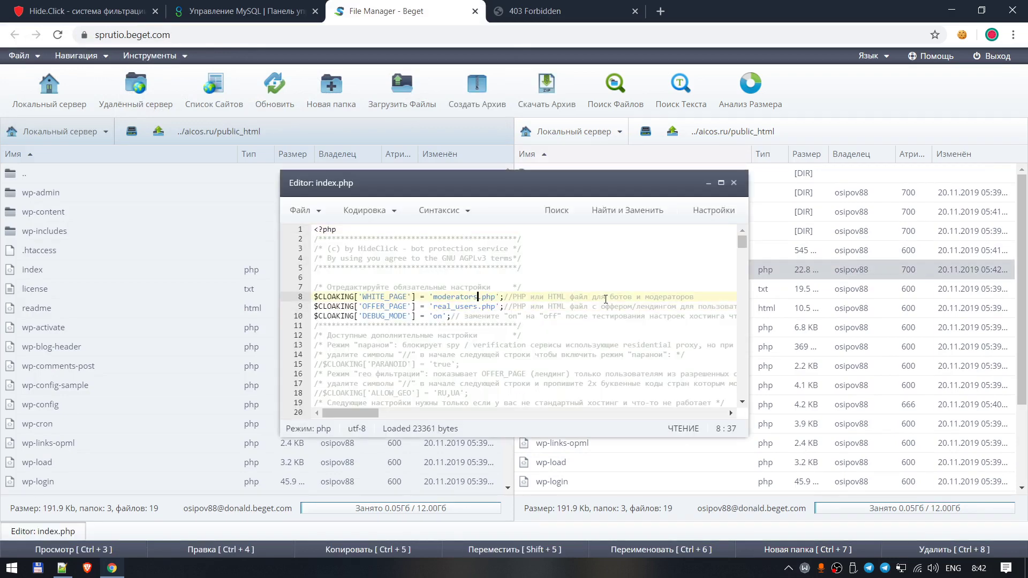
{"action": "key", "text": "Left"}
{"action": "key", "text": "Left"}
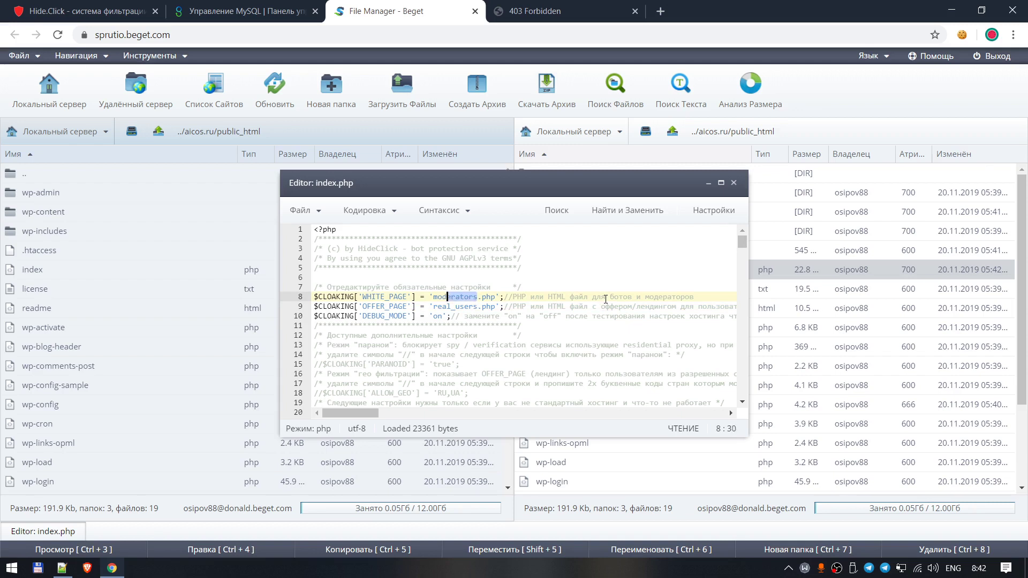
{"action": "type", "text": "wp_index."}
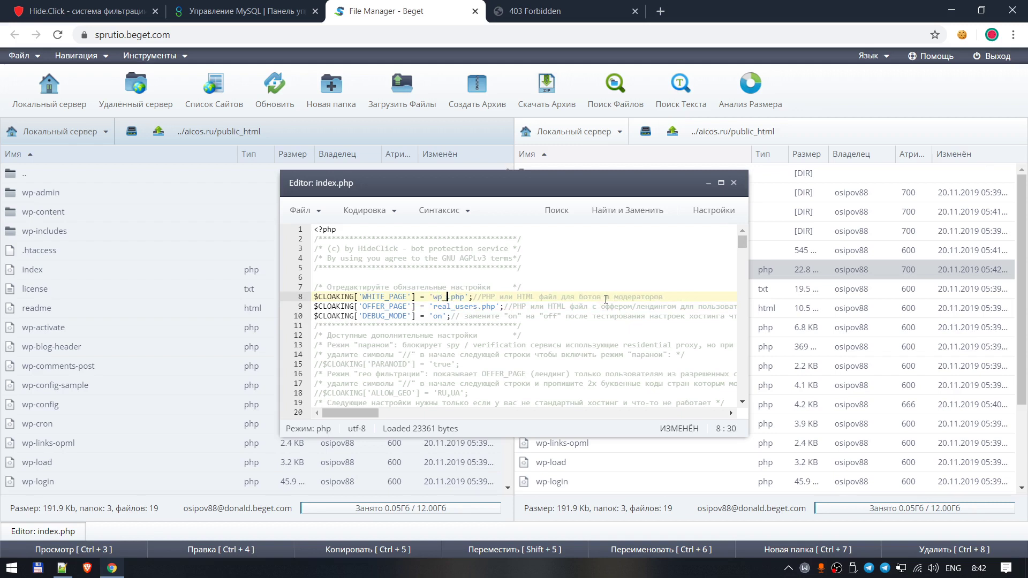
{"action": "key", "text": "BackSpace"}
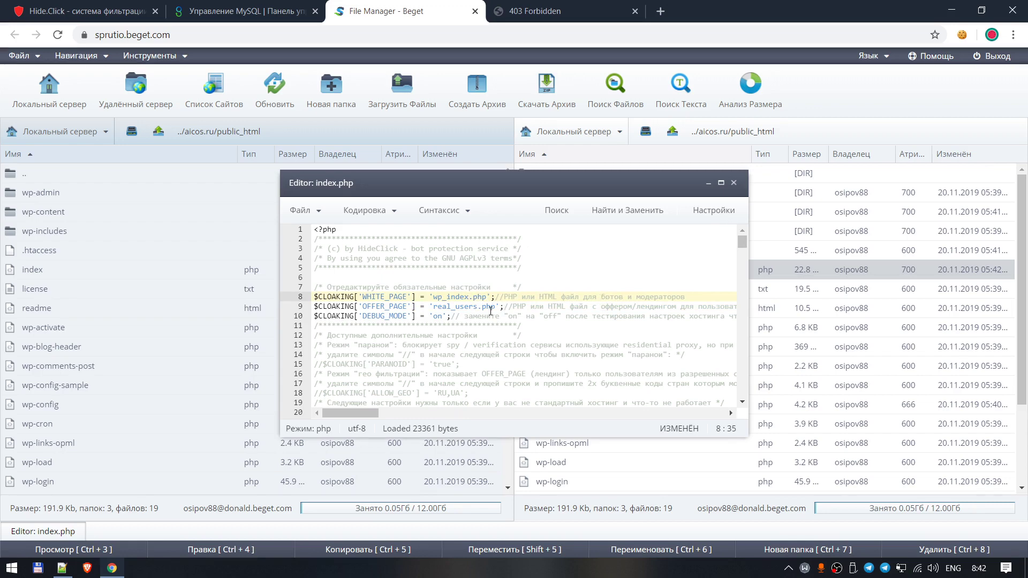
{"action": "left_click", "coordinate": [62, 568]}
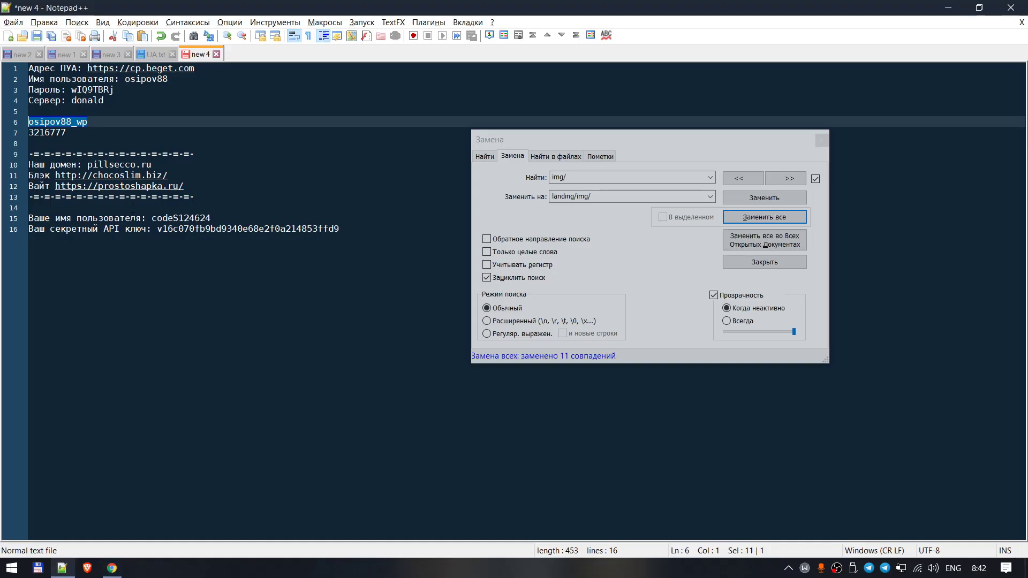
{"action": "left_click_drag", "start_coordinate": [182, 175], "coordinate": [62, 177]}
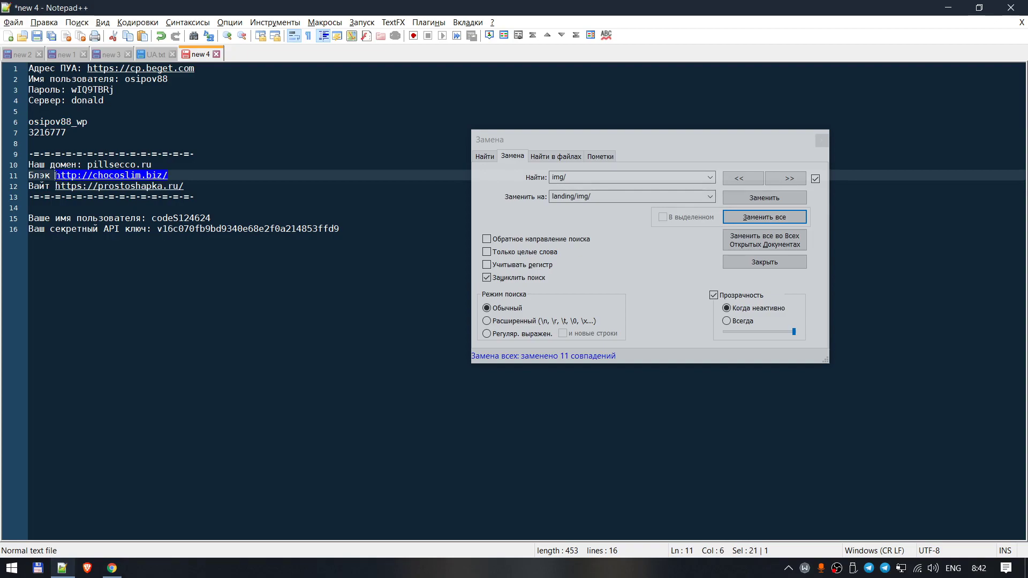
{"action": "left_click", "coordinate": [948, 8]}
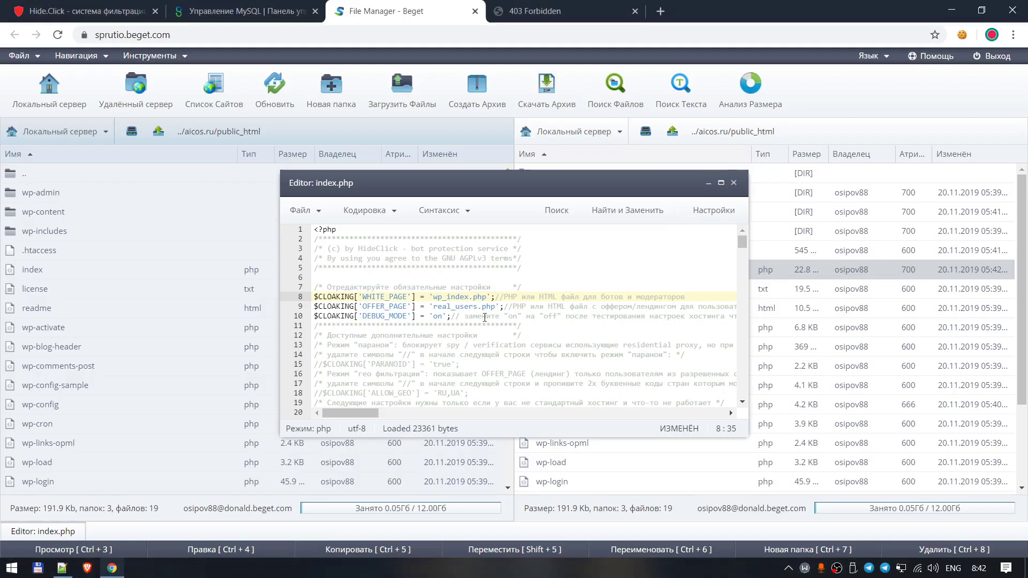
{"action": "left_click_drag", "start_coordinate": [498, 307], "coordinate": [437, 316]}
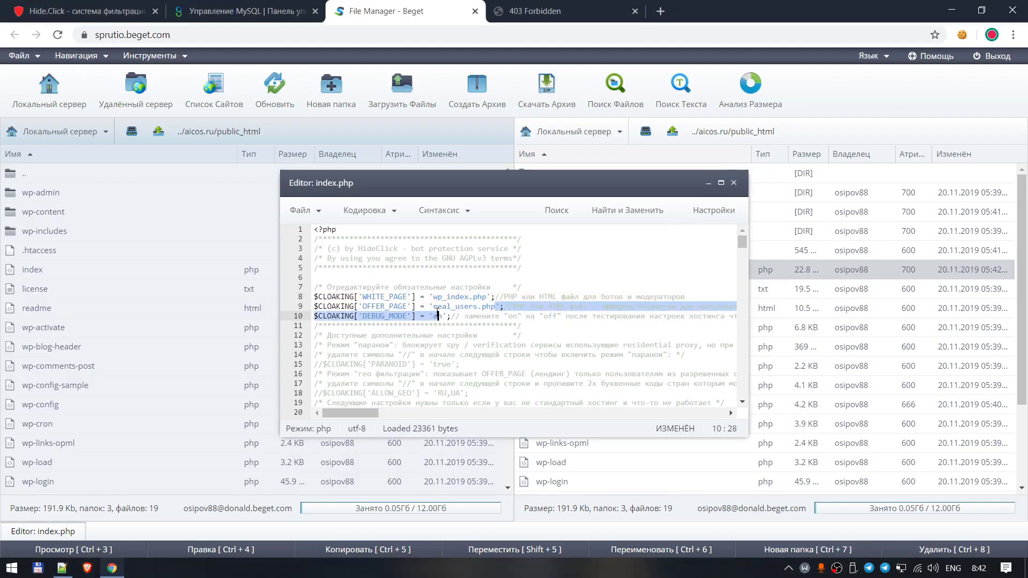
{"action": "key", "text": "shift+Up"}
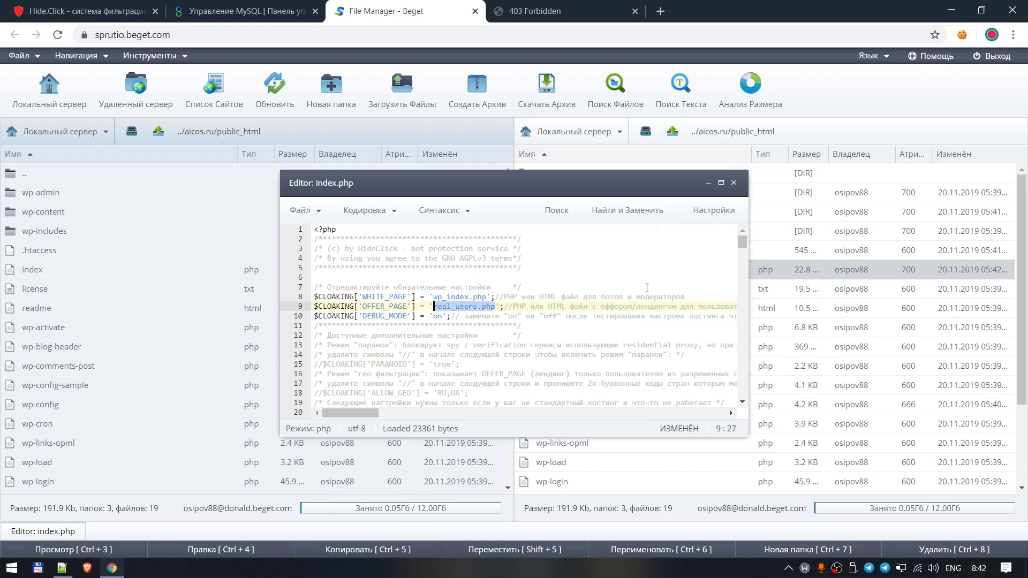
{"action": "type", "text": "http://chocoslim.biz/"}
- Set DEBUG_MODE to 'off' and save index.php
{"action": "left_click", "coordinate": [439, 315]}
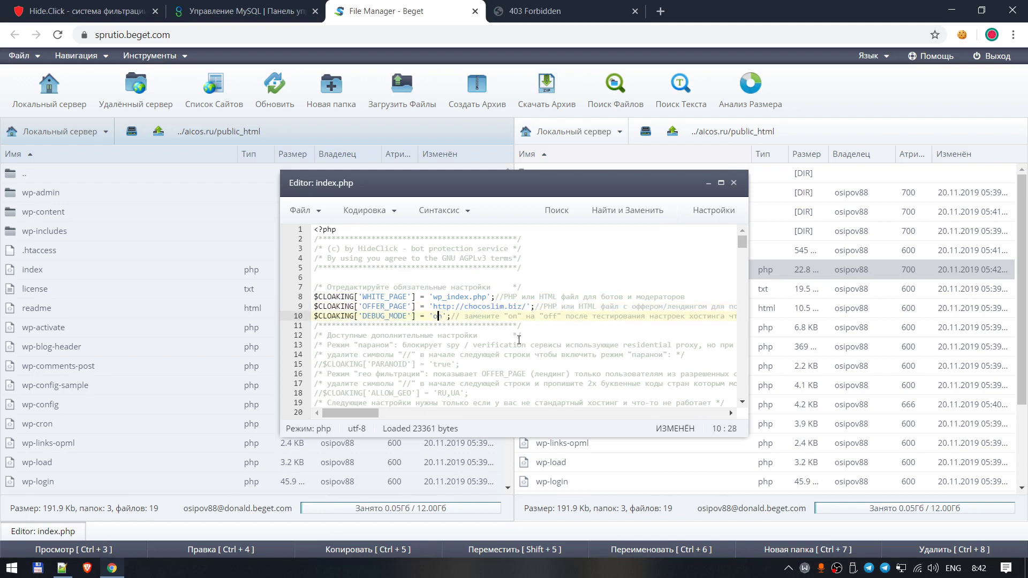
{"action": "key", "text": "BackSpace"}
{"action": "key", "text": "BackSpace"}
{"action": "type", "text": "off"}
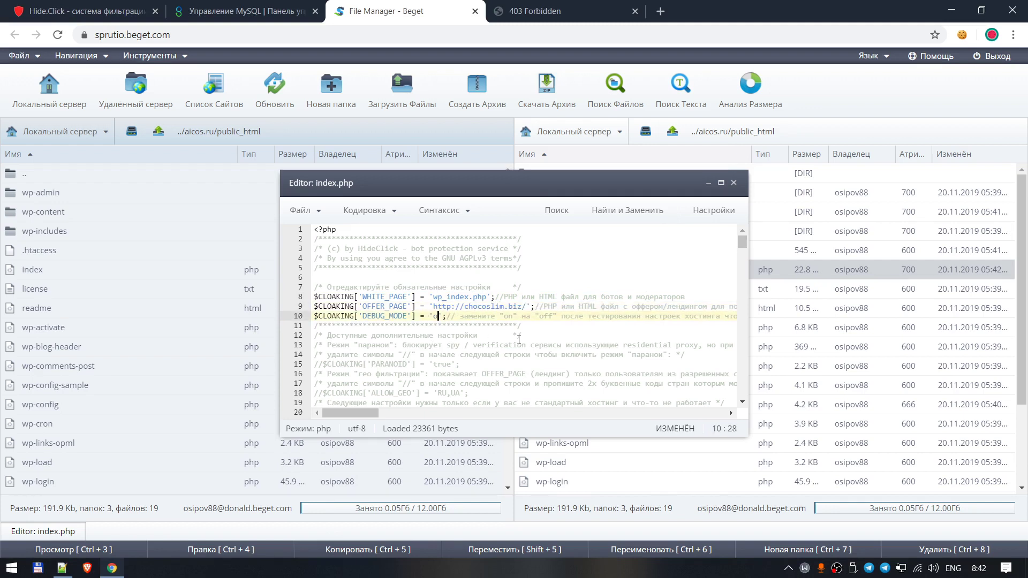
{"action": "left_click", "coordinate": [308, 210]}
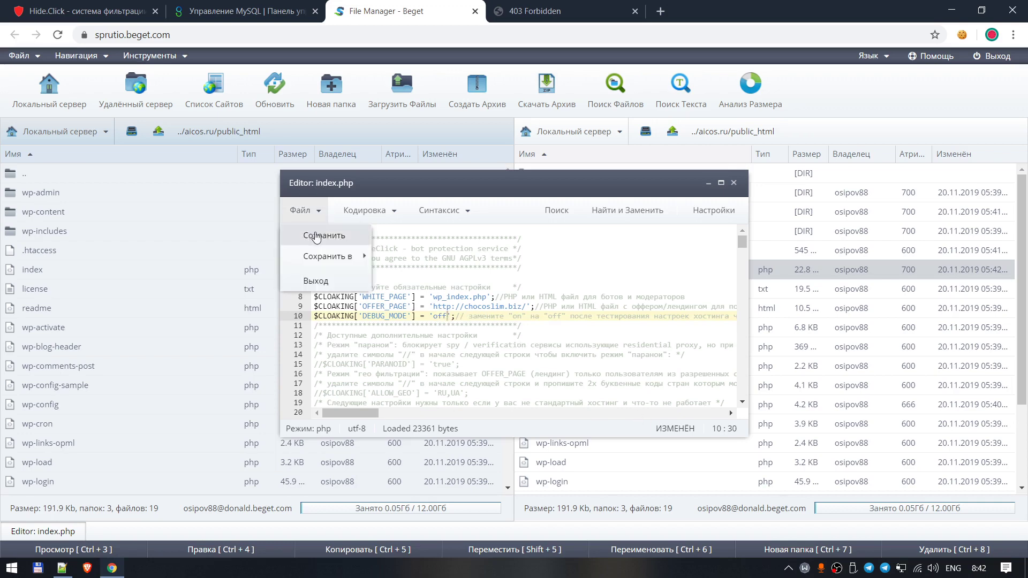